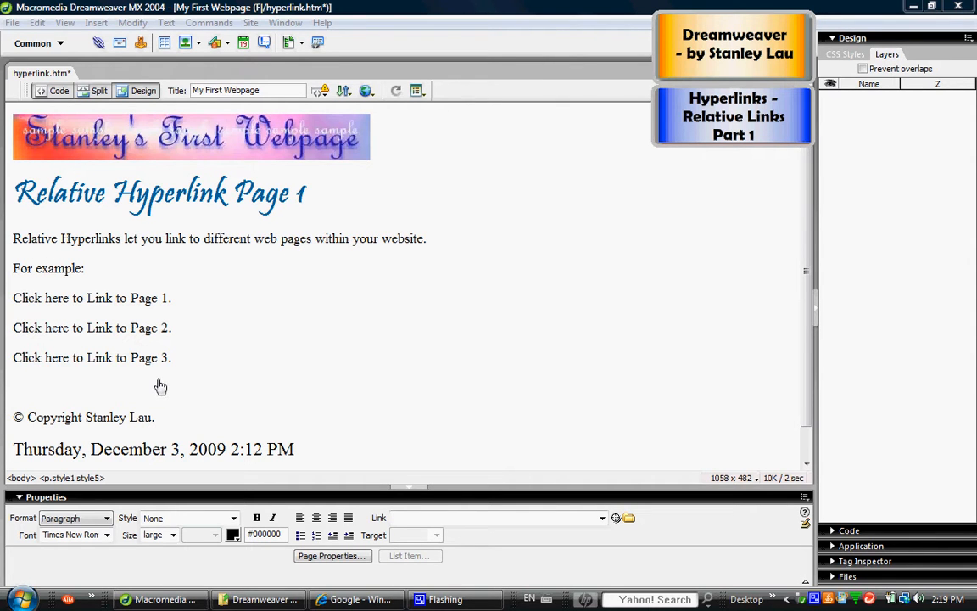
- Save the page as a new file named relative1 on the removable disk
left_click(13, 24)
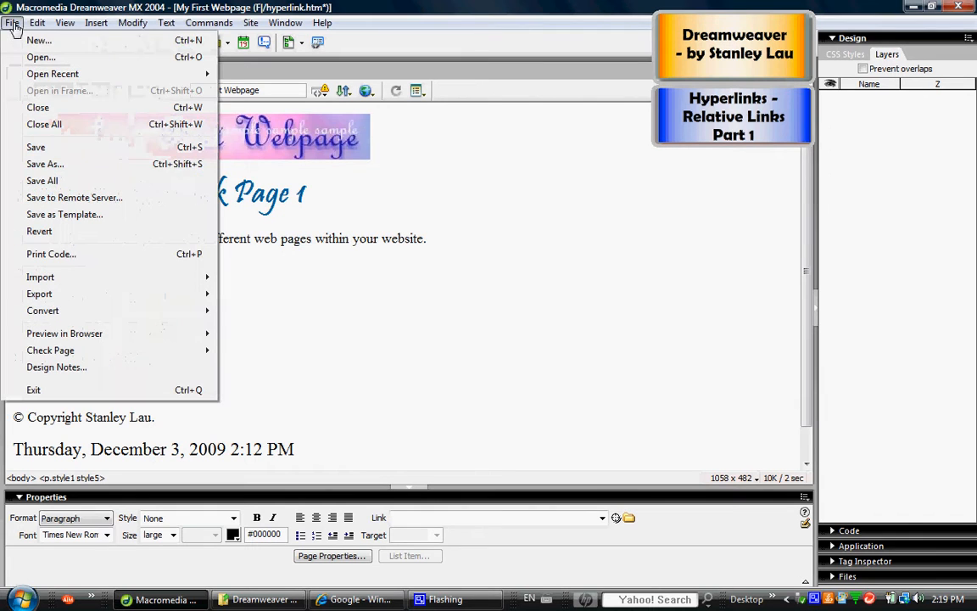
left_click(49, 166)
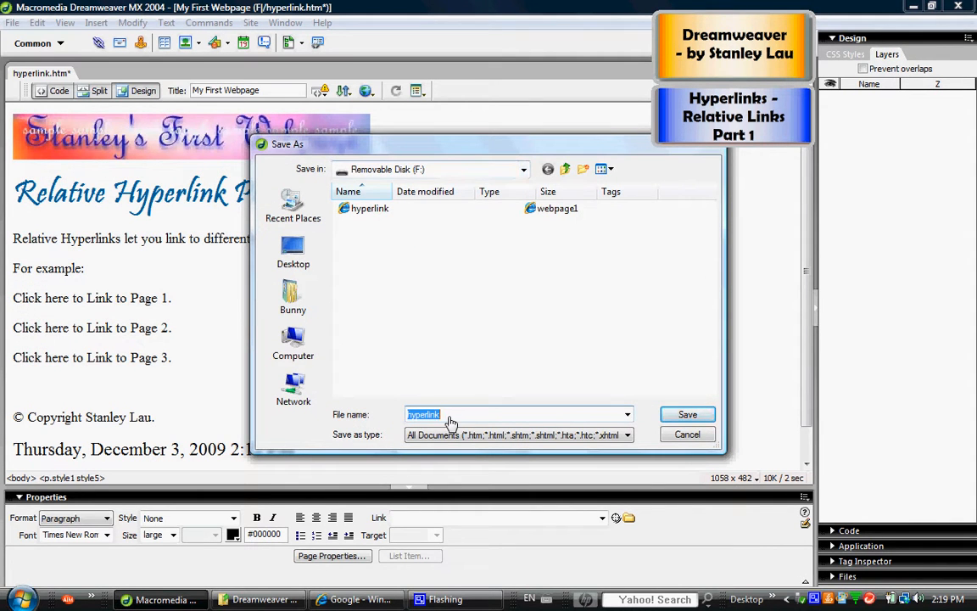
type("relative1")
left_click(685, 416)
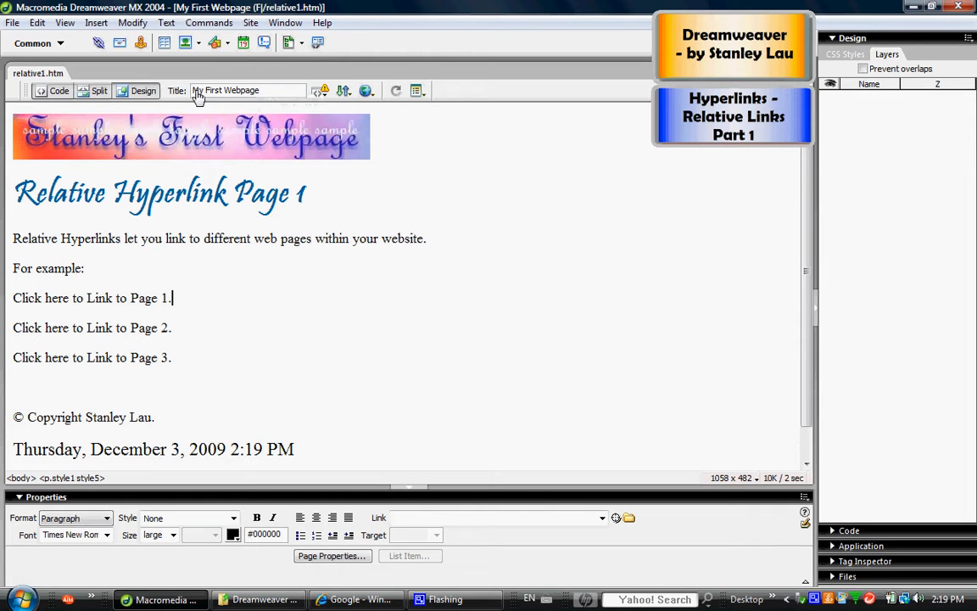
- Set the page title to "Relative Hyperlink Page 1" and save the document
left_click_drag(191, 91, 270, 96)
type("Relative Hyperlink Page 1")
left_click(12, 22)
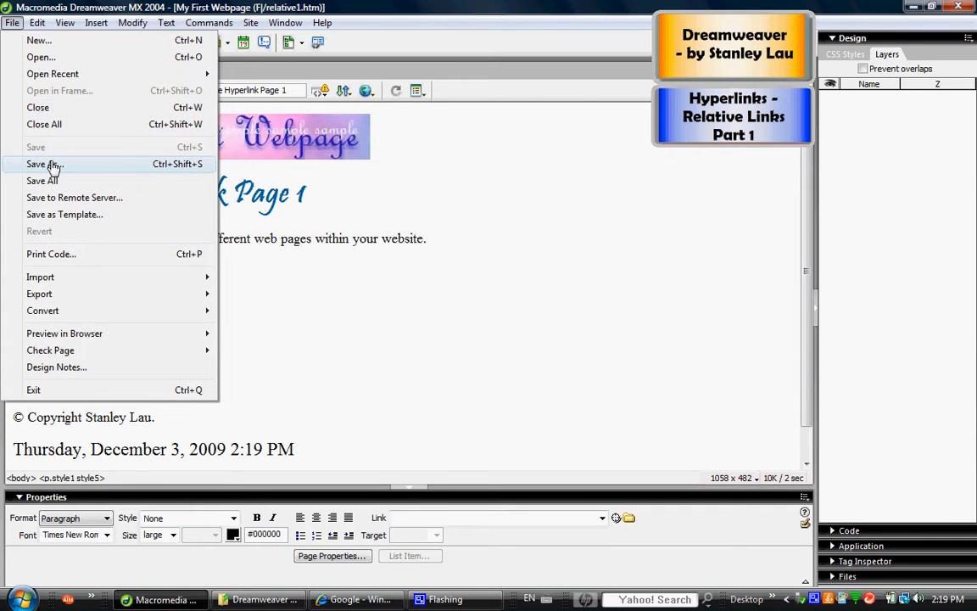
left_click(109, 7)
left_click(200, 194)
left_click(13, 24)
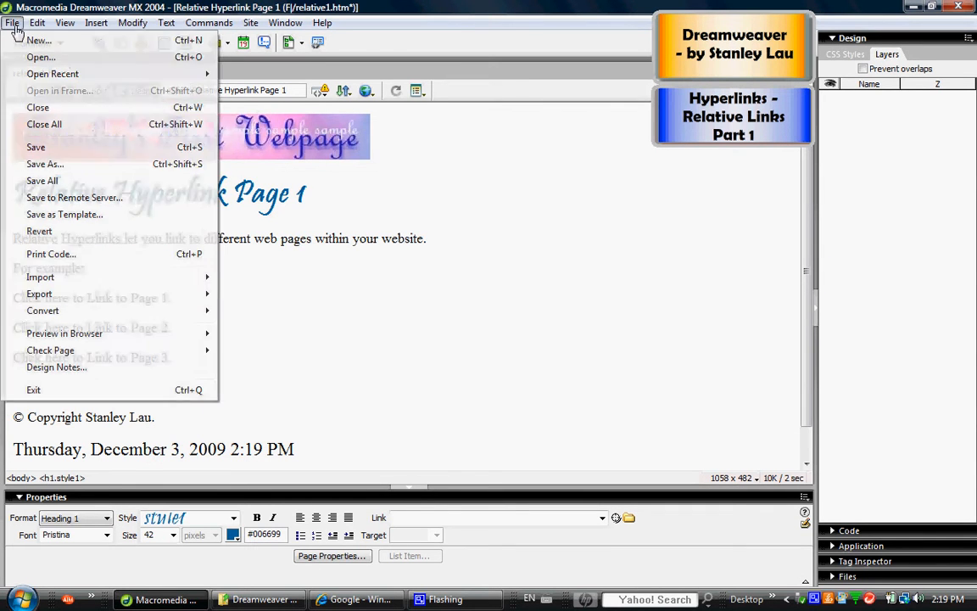
left_click(35, 147)
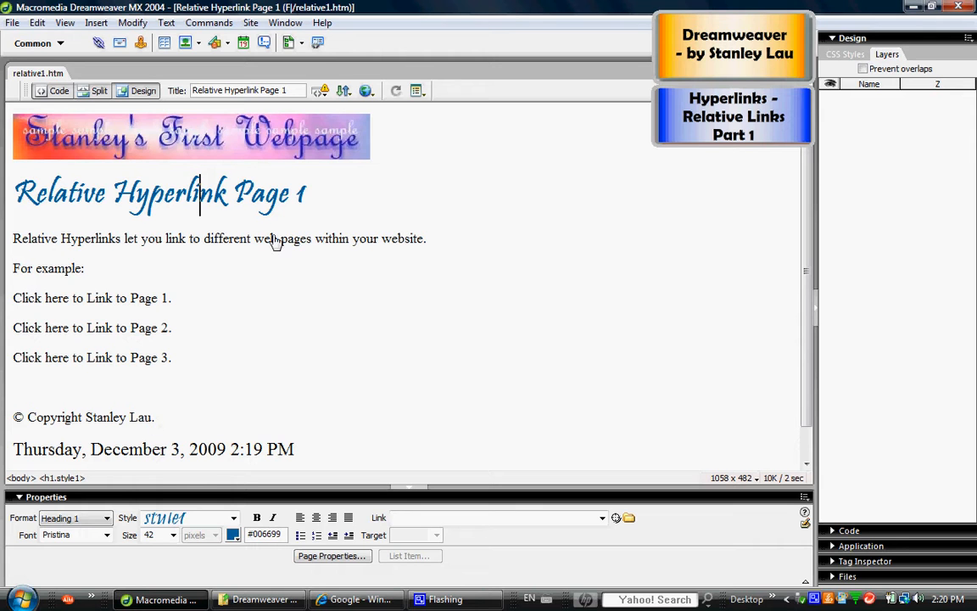
- Change the page number to 2 in both the heading and the page title, giving "Relative Hyperlink Page 2"
left_click_drag(301, 197, 306, 198)
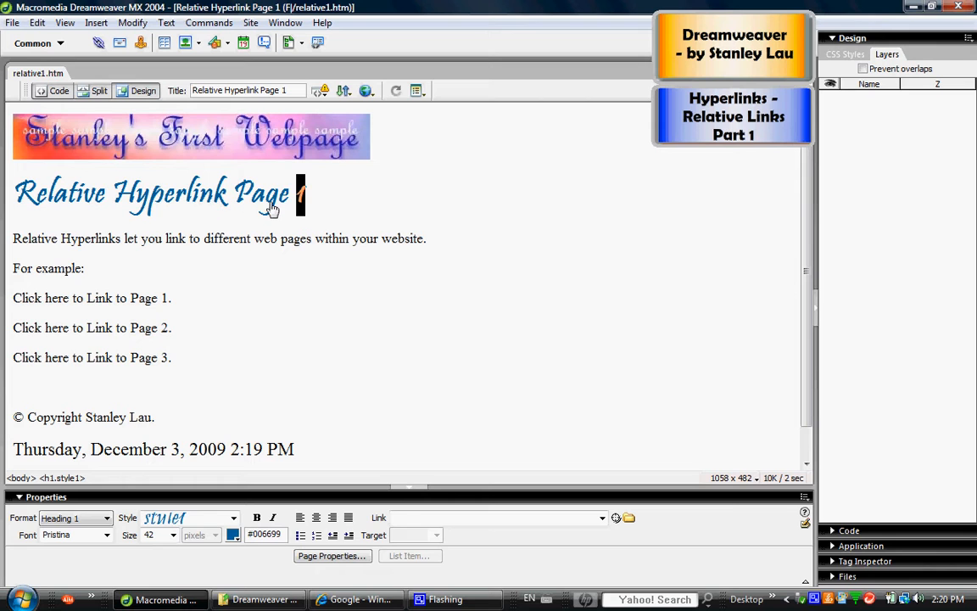
type("2")
left_click_drag(282, 92, 294, 95)
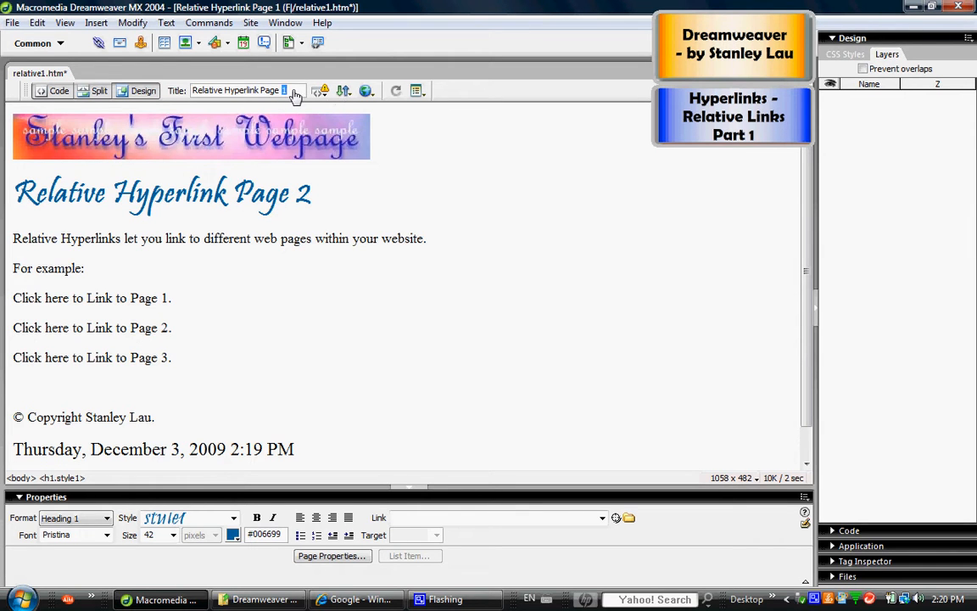
type("2")
left_click(225, 239)
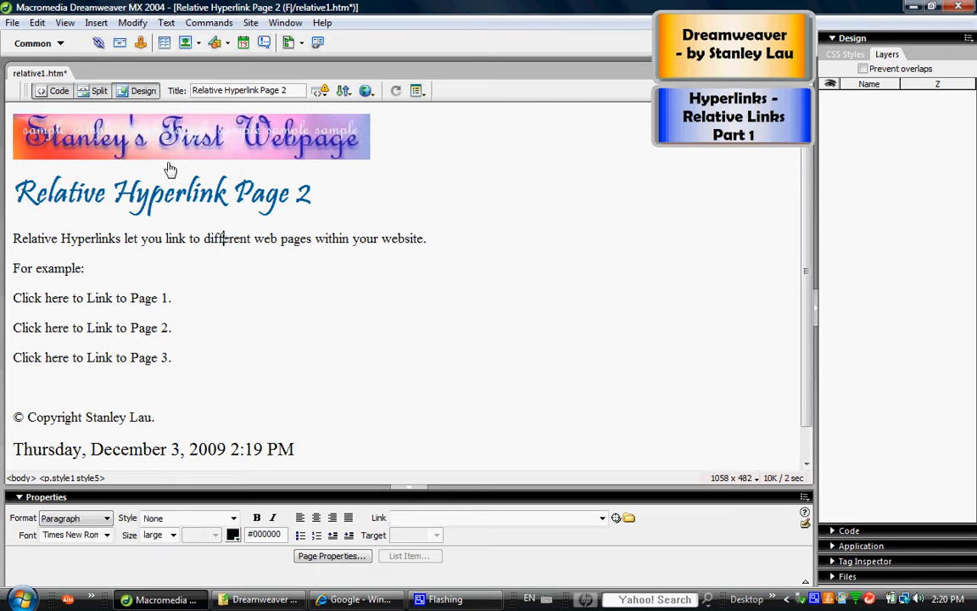
- Save the edited page as a separate file named relative2 in the same folder
left_click(10, 24)
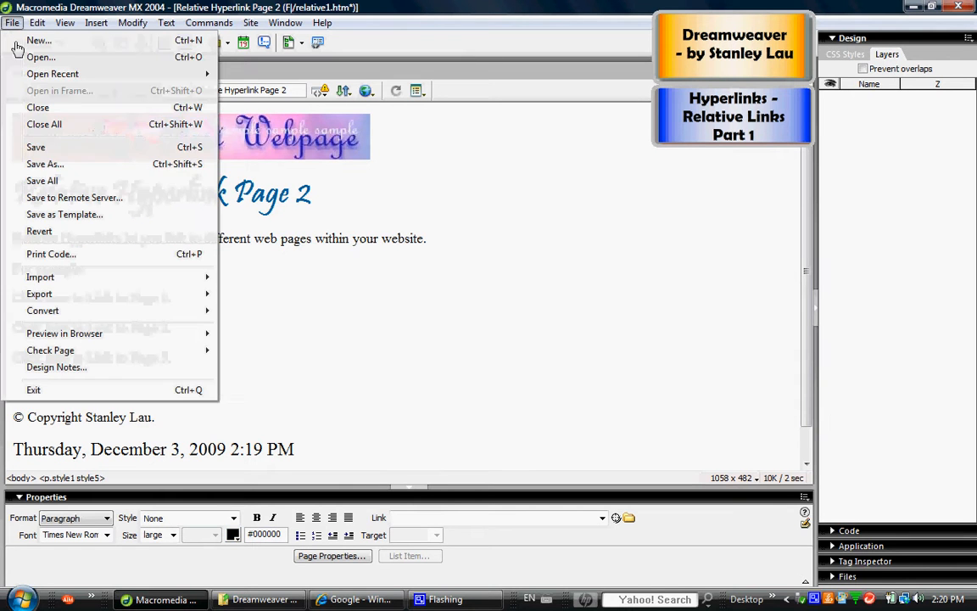
left_click(46, 162)
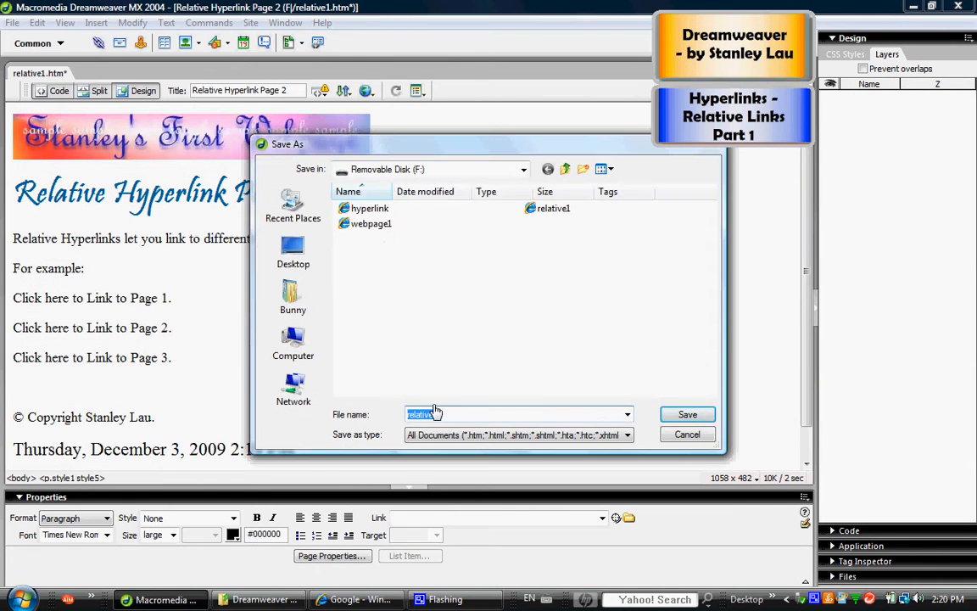
left_click(449, 414)
type("2")
left_click(687, 415)
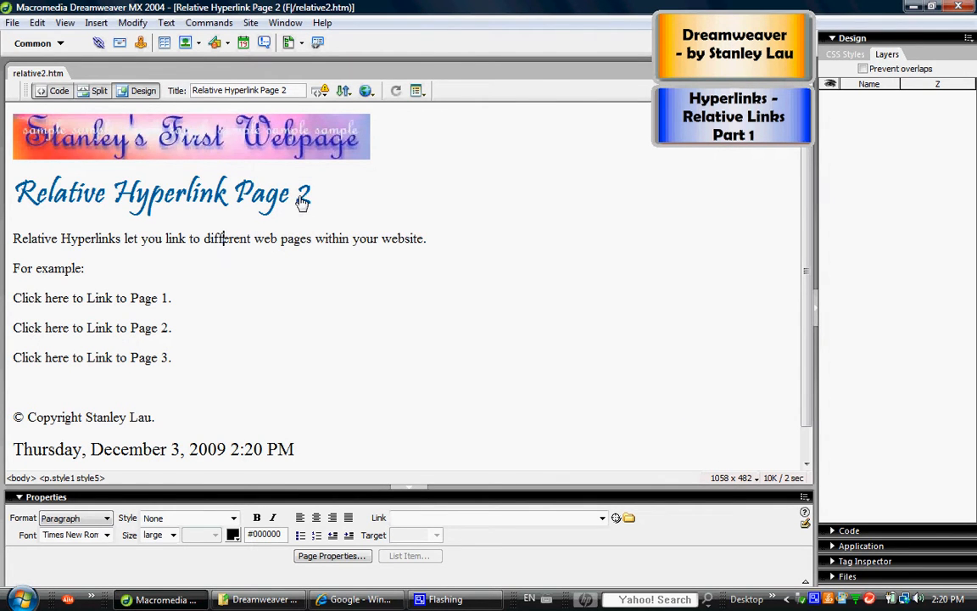
- Change the page number to 3 in both the heading and the page title, giving "Relative Hyperlink Page 3"
left_click_drag(297, 200, 313, 198)
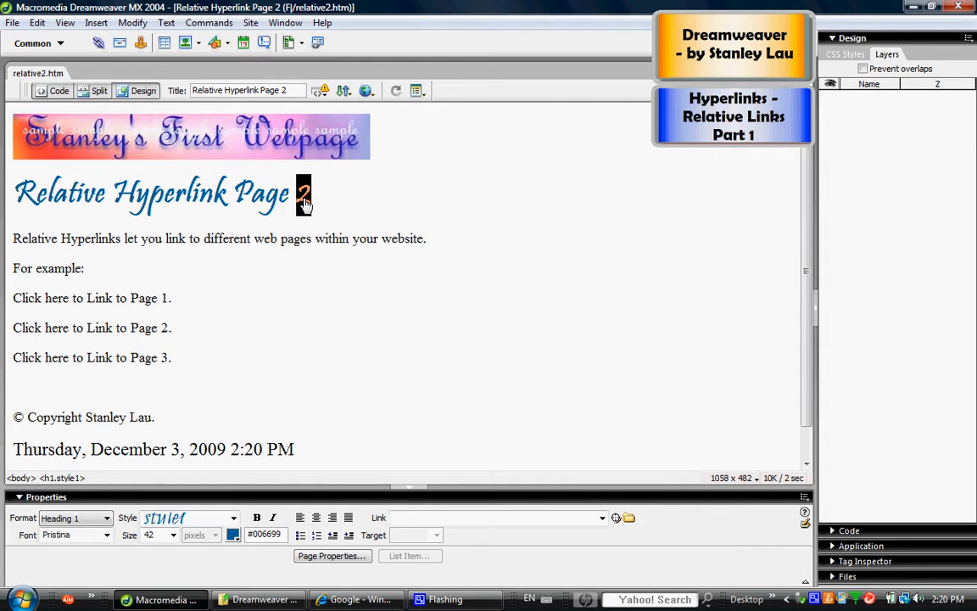
type("3")
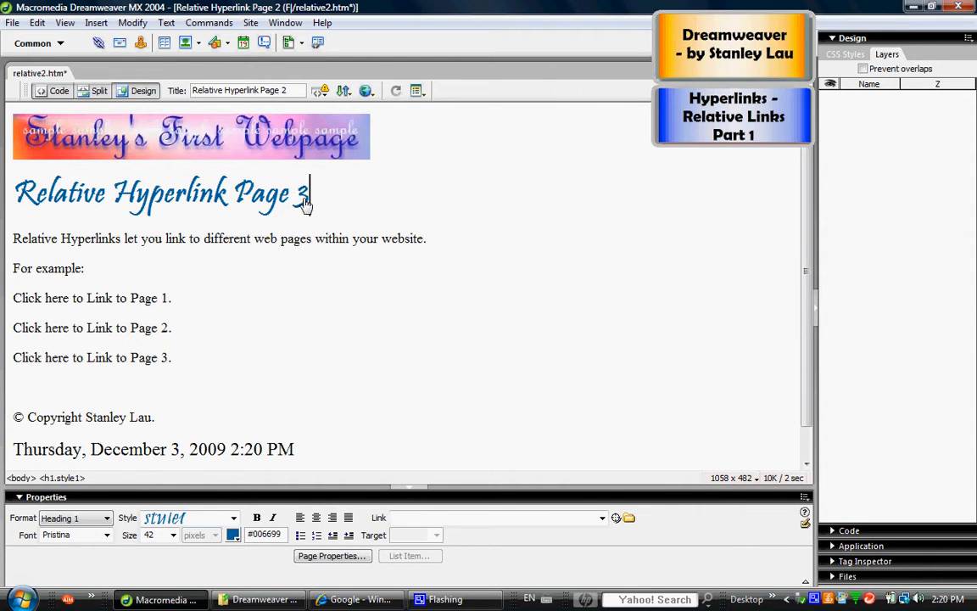
left_click_drag(283, 91, 288, 90)
type("3")
left_click(133, 216)
- Save the edited page as a separate file named relative3 in the same folder
left_click(13, 22)
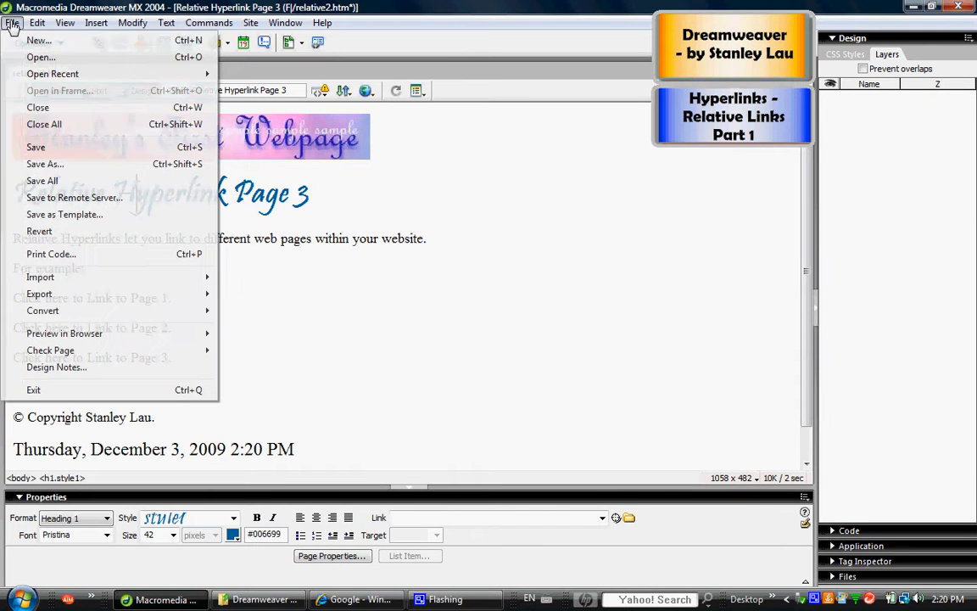
left_click(51, 165)
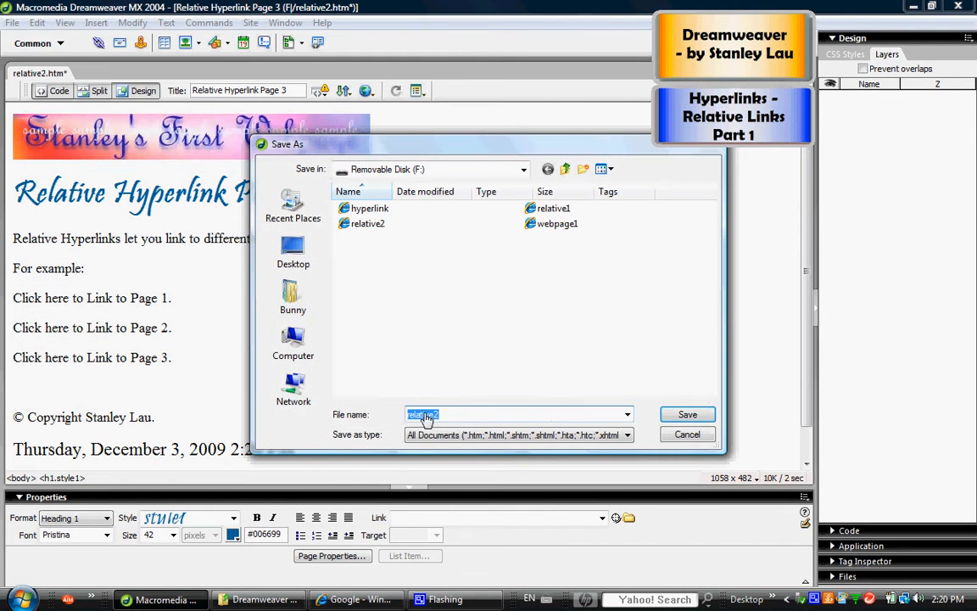
left_click(454, 416)
key("BackSpace")
type("3")
left_click(687, 415)
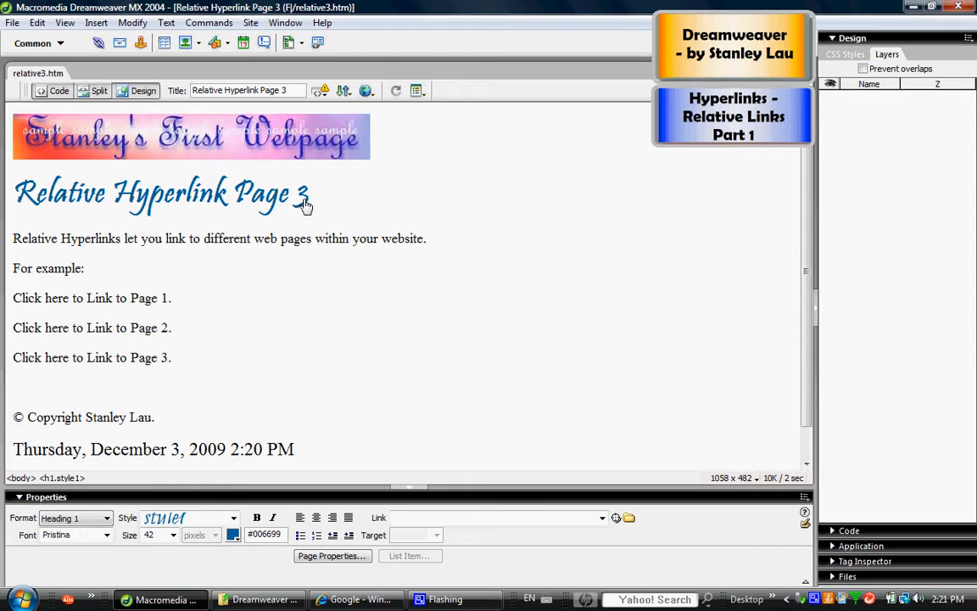
- Open the relative1 page from the removable disk
left_click(12, 24)
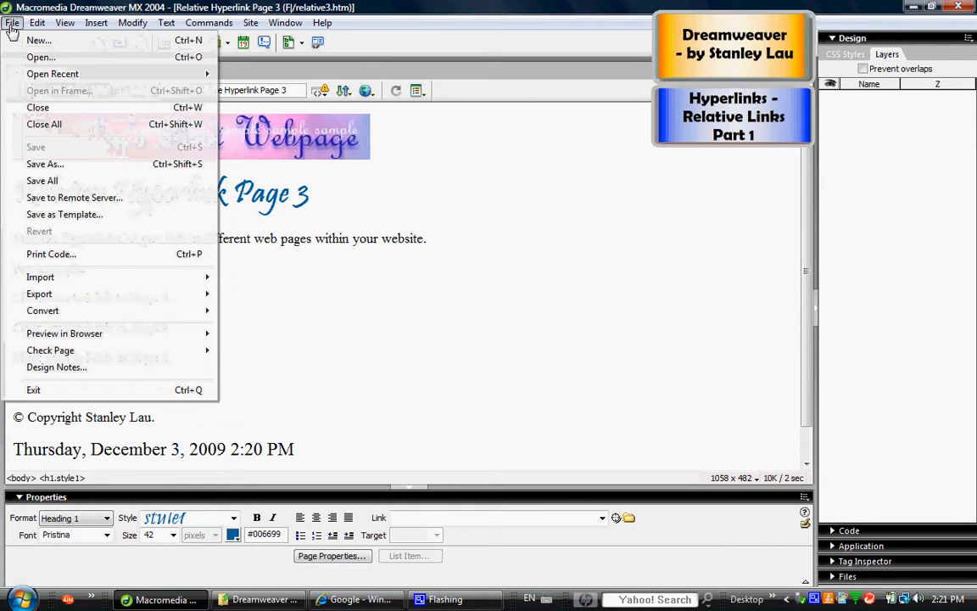
mouse_move(98, 74)
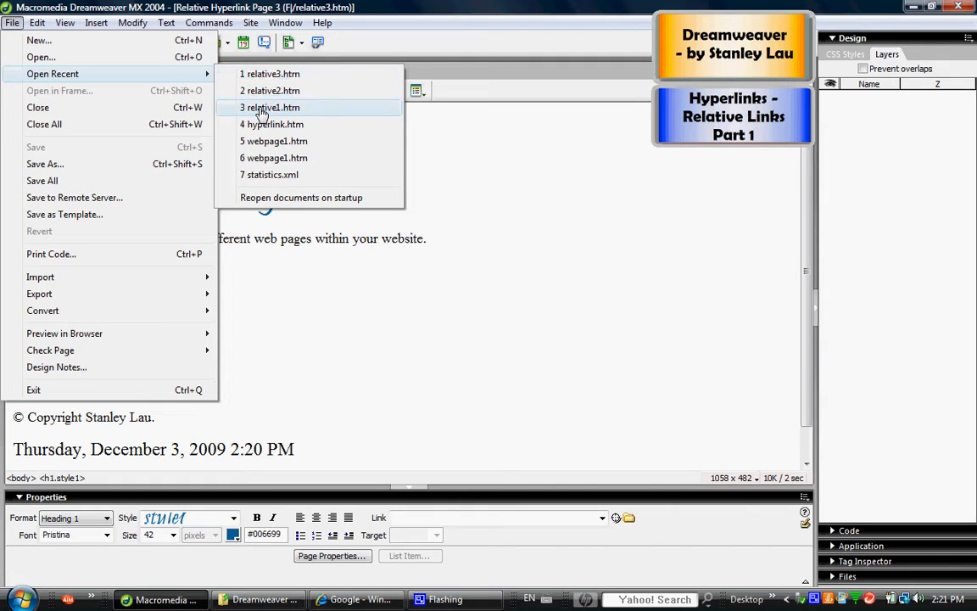
left_click(39, 57)
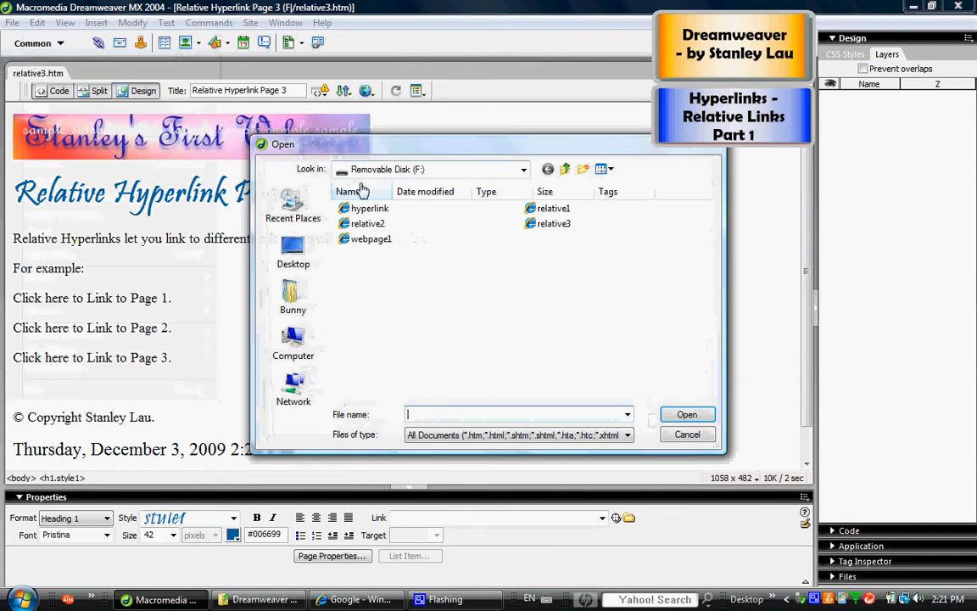
left_click(551, 209)
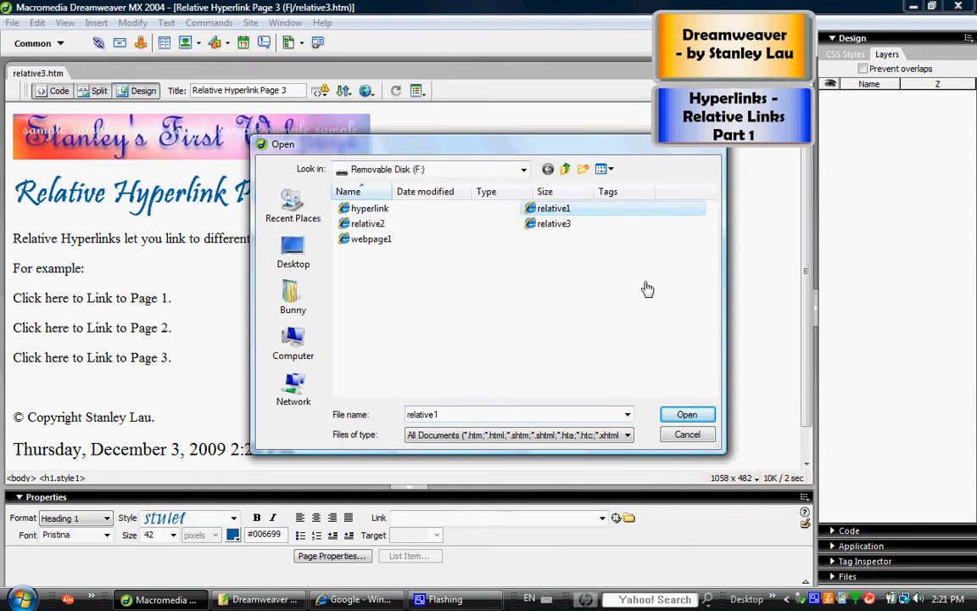
left_click(687, 414)
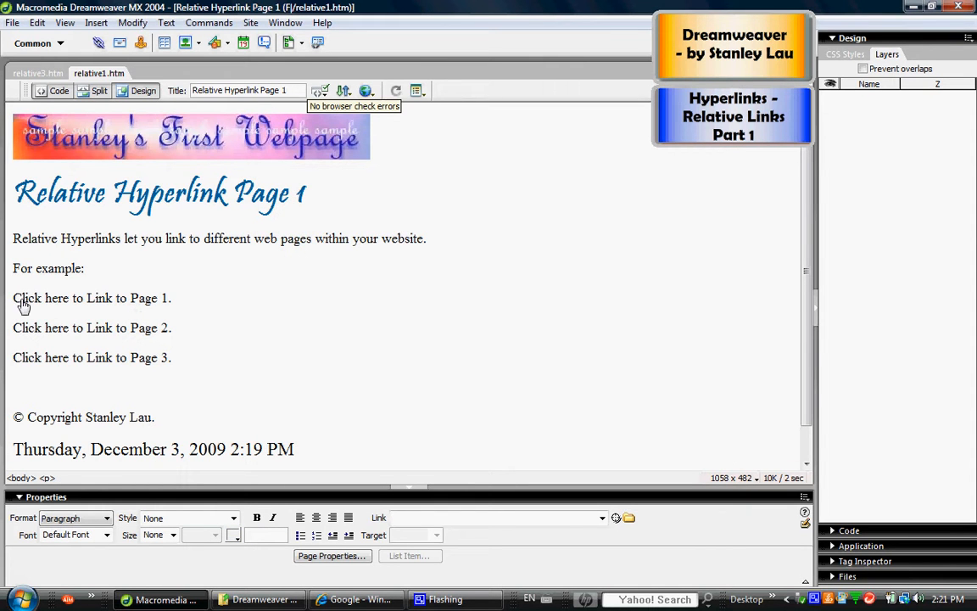
- Link the word "here" in the "Link to Page 1" line to the file relative1.htm
left_click_drag(44, 298, 69, 299)
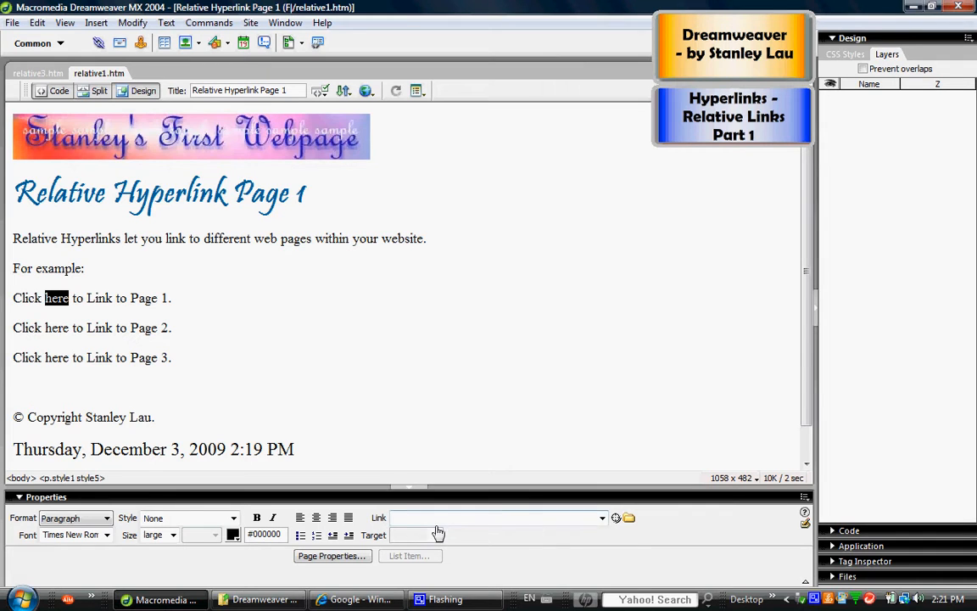
left_click(629, 518)
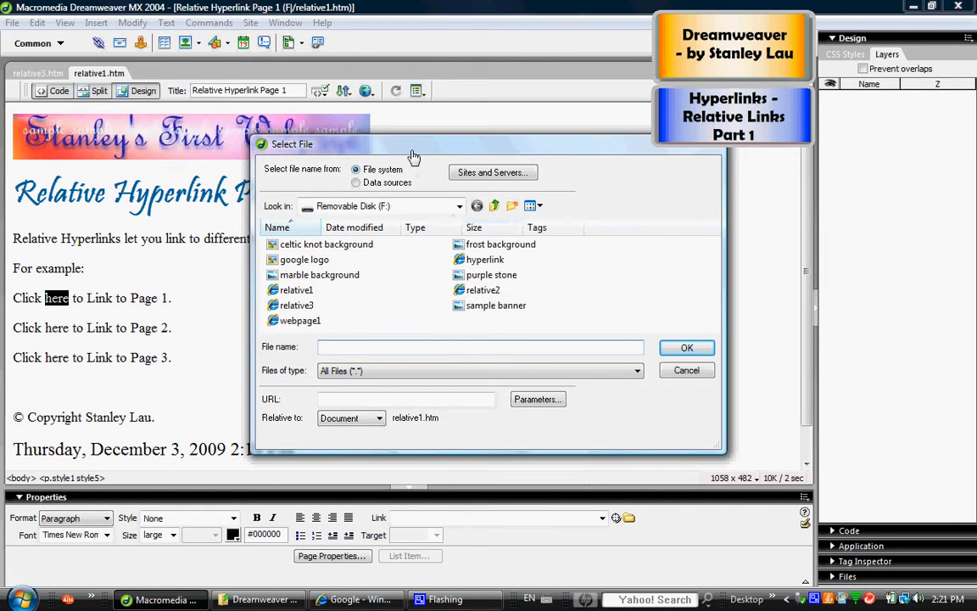
left_click_drag(366, 142, 424, 139)
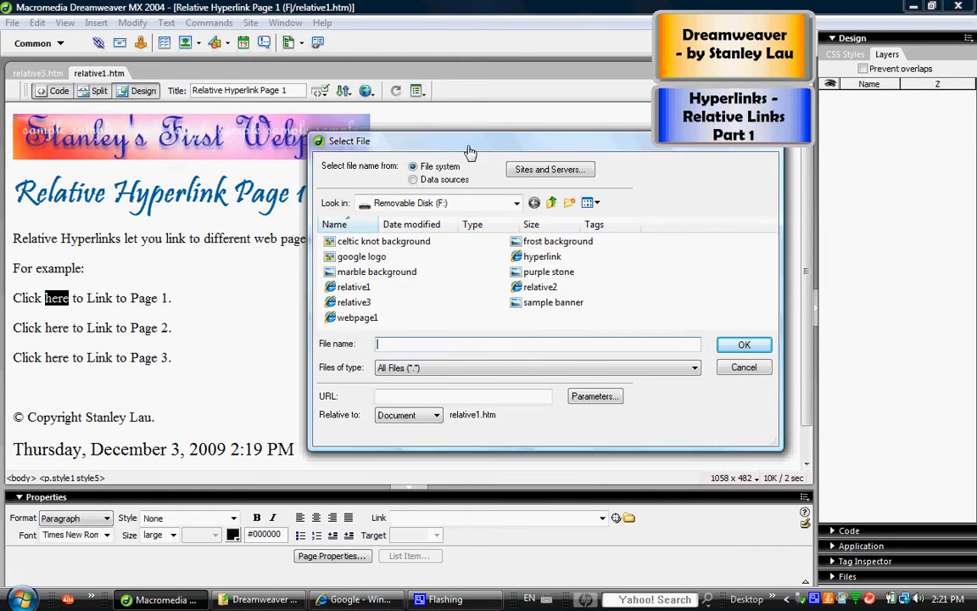
left_click(349, 289)
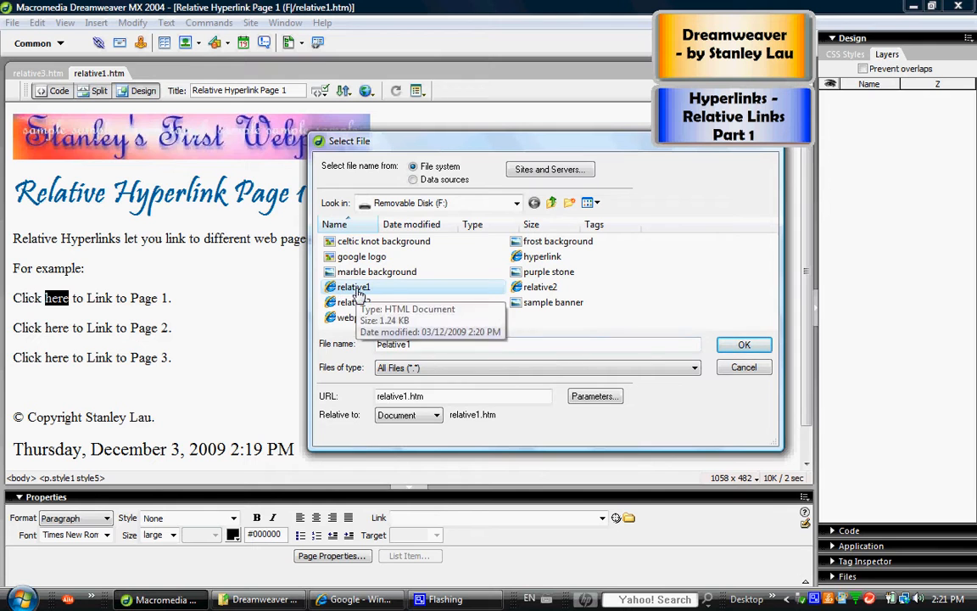
left_click(741, 346)
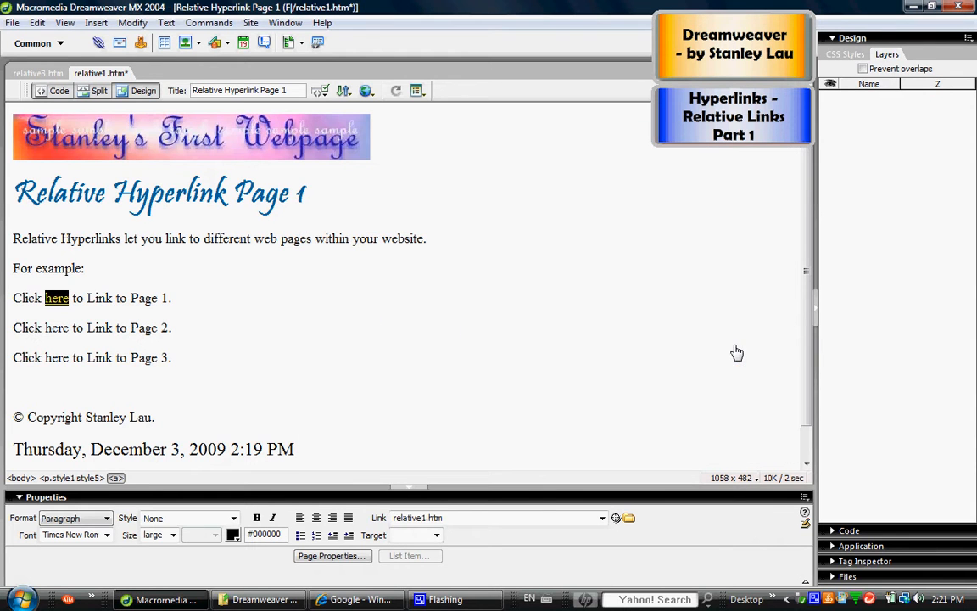
left_click(119, 329)
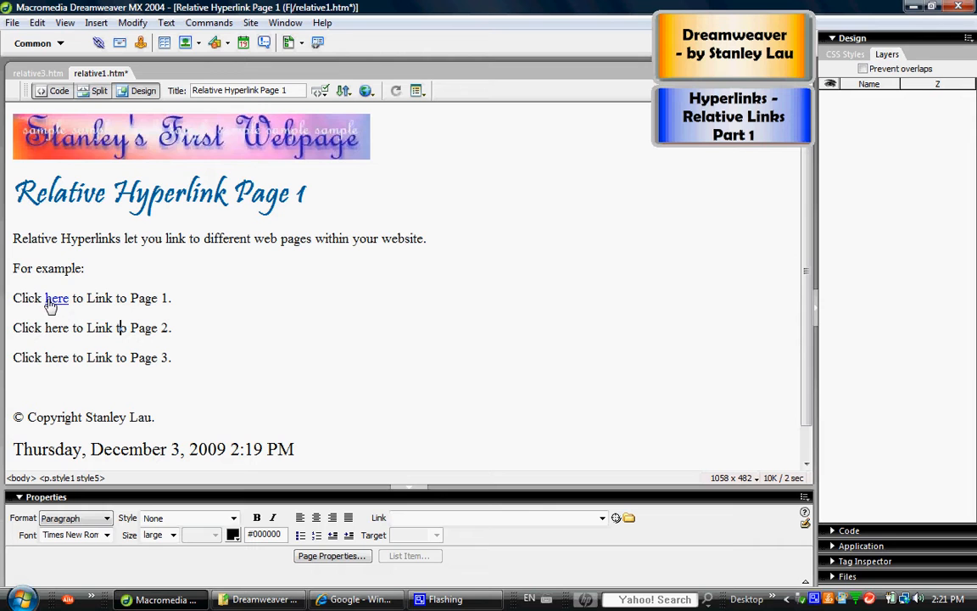
- Link the word "here" in the "Link to Page 2" line to the file relative2.htm
left_click_drag(44, 329, 67, 333)
left_click(629, 518)
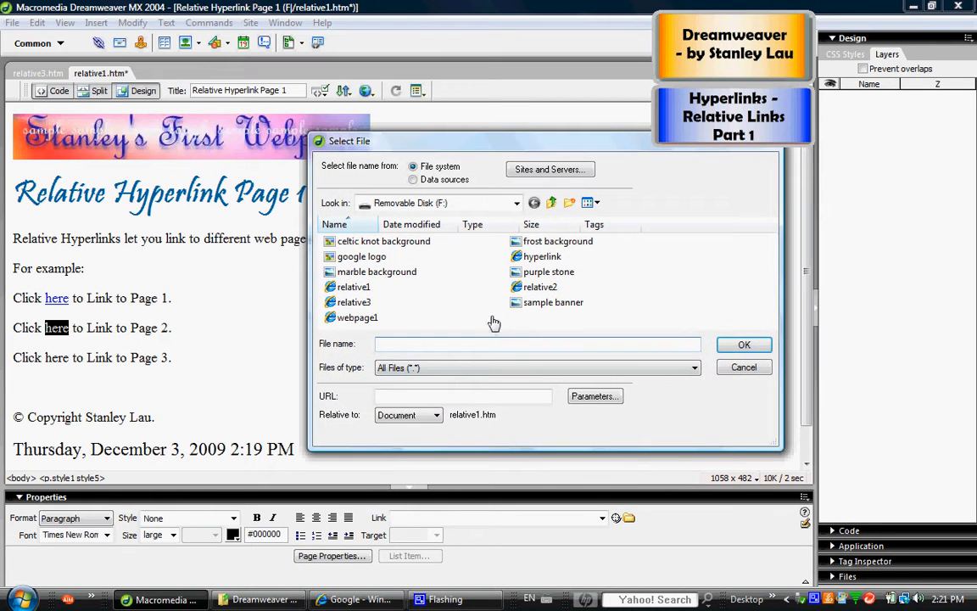
left_click(536, 288)
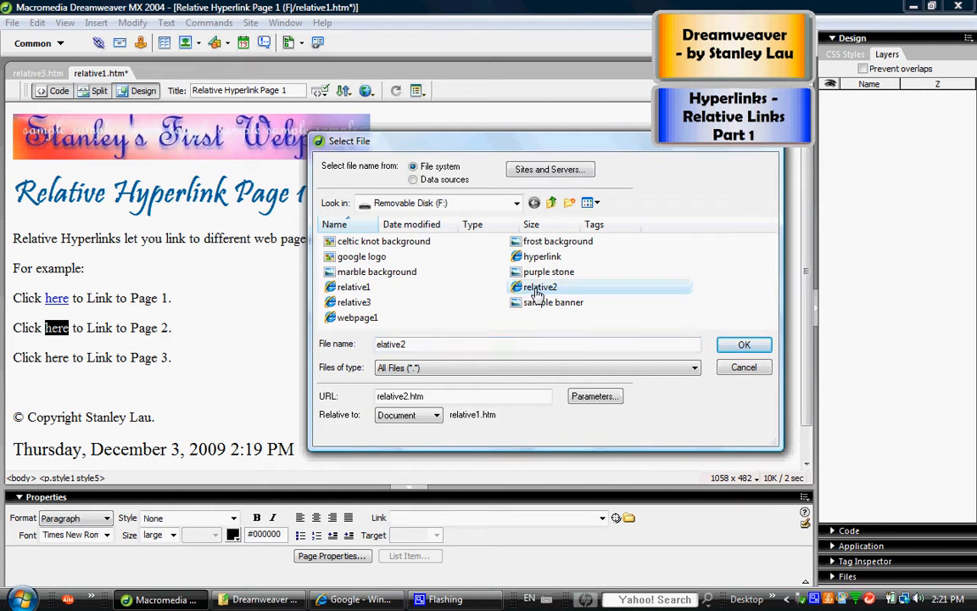
left_click(744, 348)
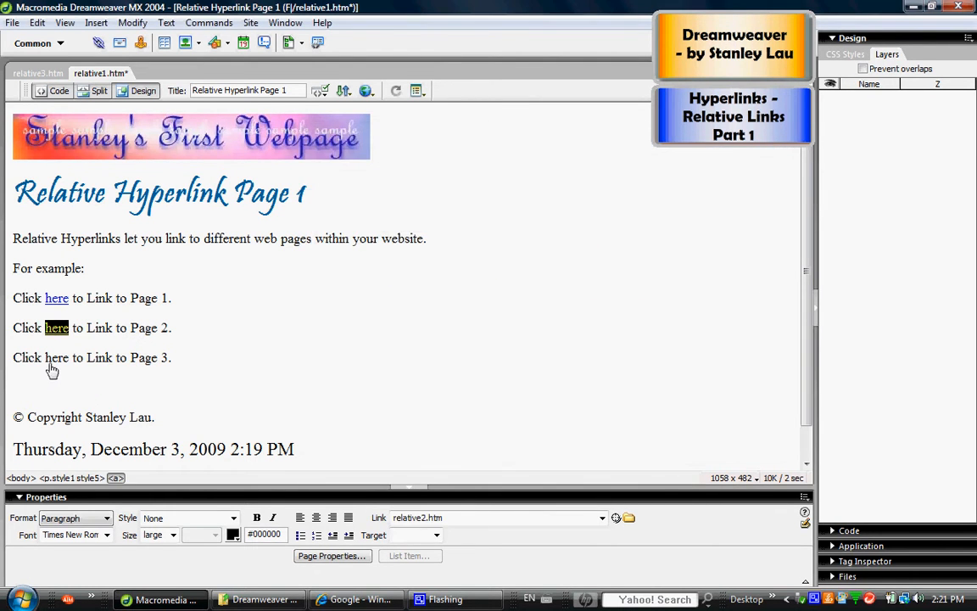
- Link the word "here" in the "Link to Page 3" line to the file relative3.htm
left_click_drag(46, 358, 70, 360)
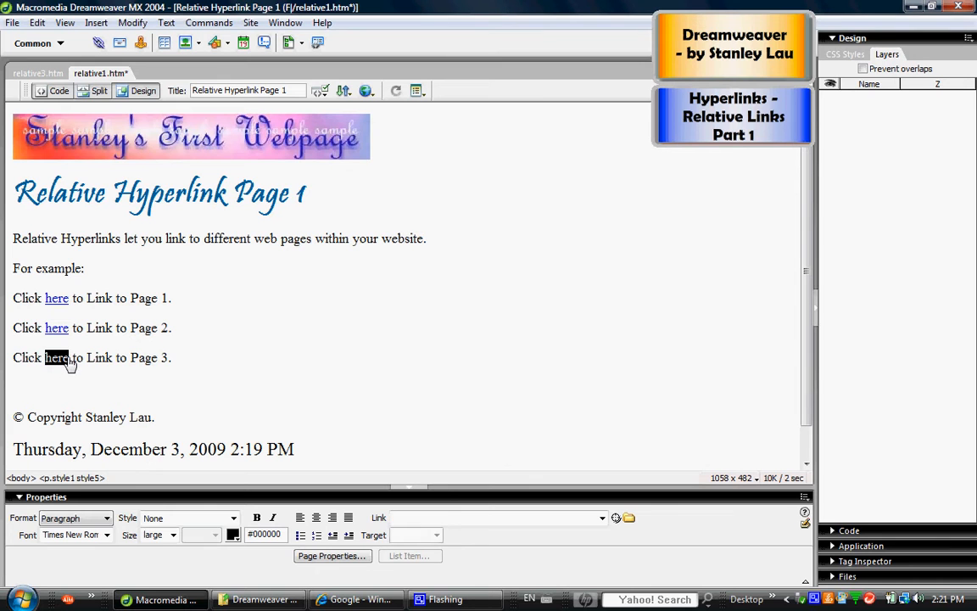
left_click(629, 519)
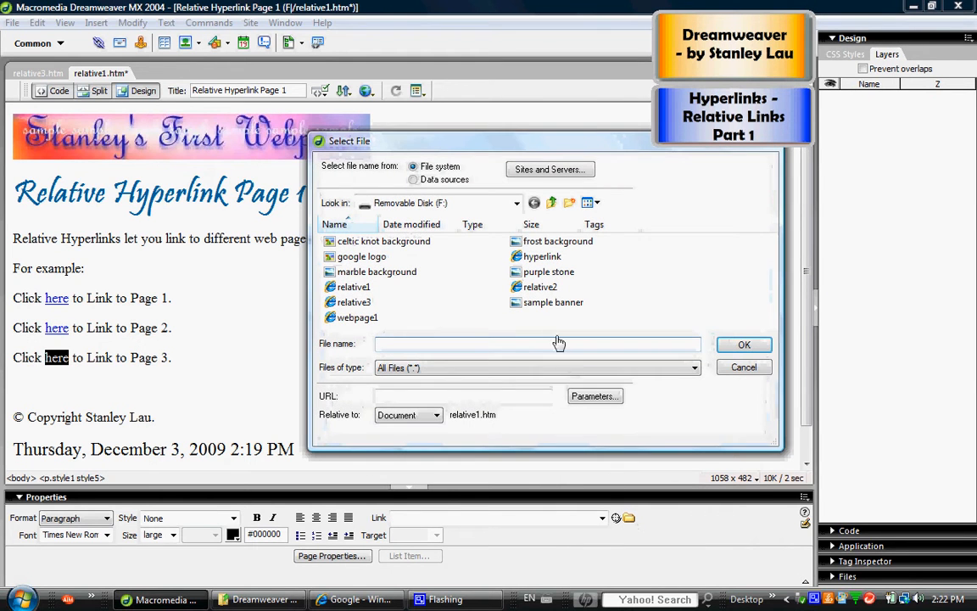
left_click(354, 302)
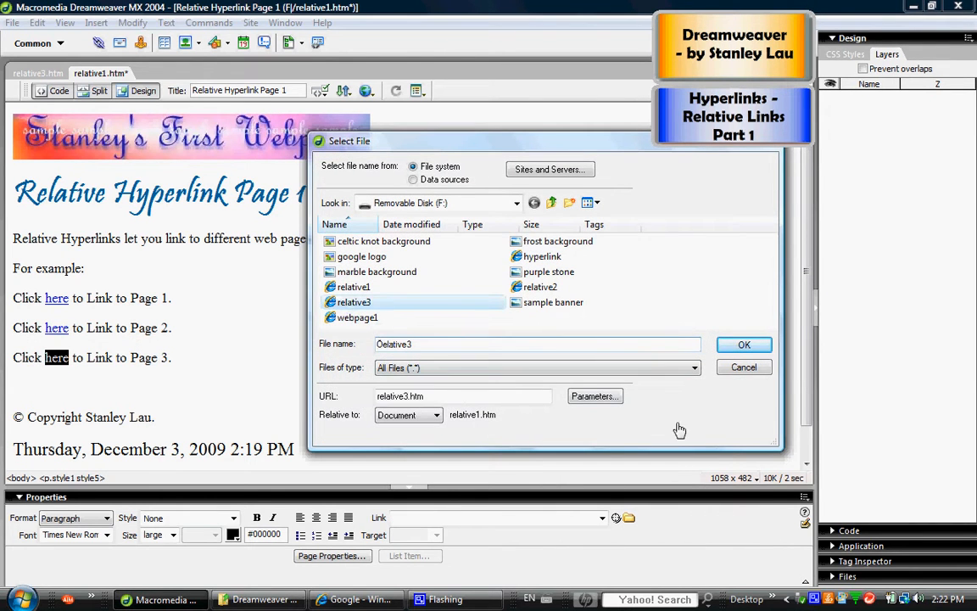
left_click(736, 348)
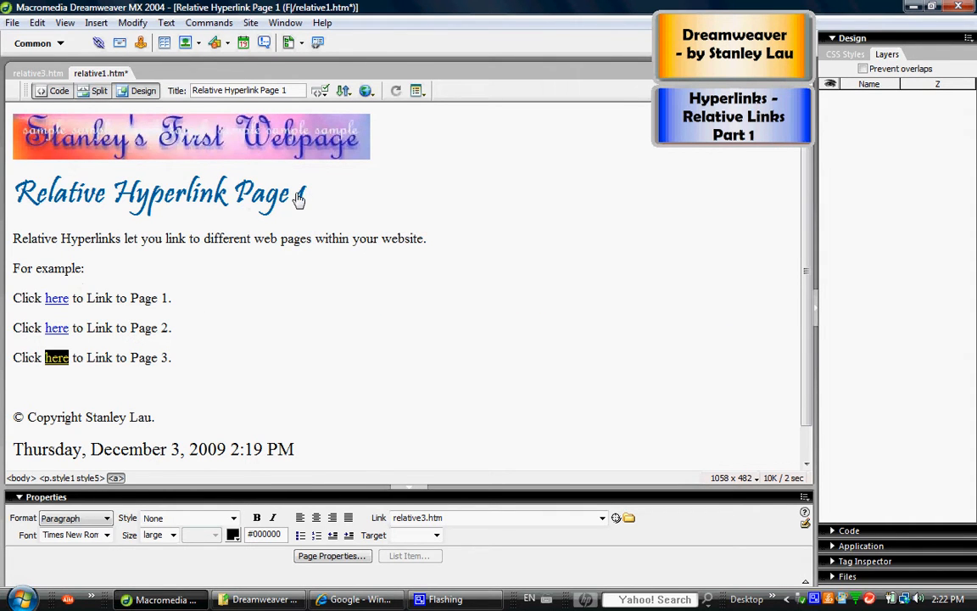
- Save the relative1 page and open the relative2 page from the removable disk
left_click(11, 23)
left_click(35, 146)
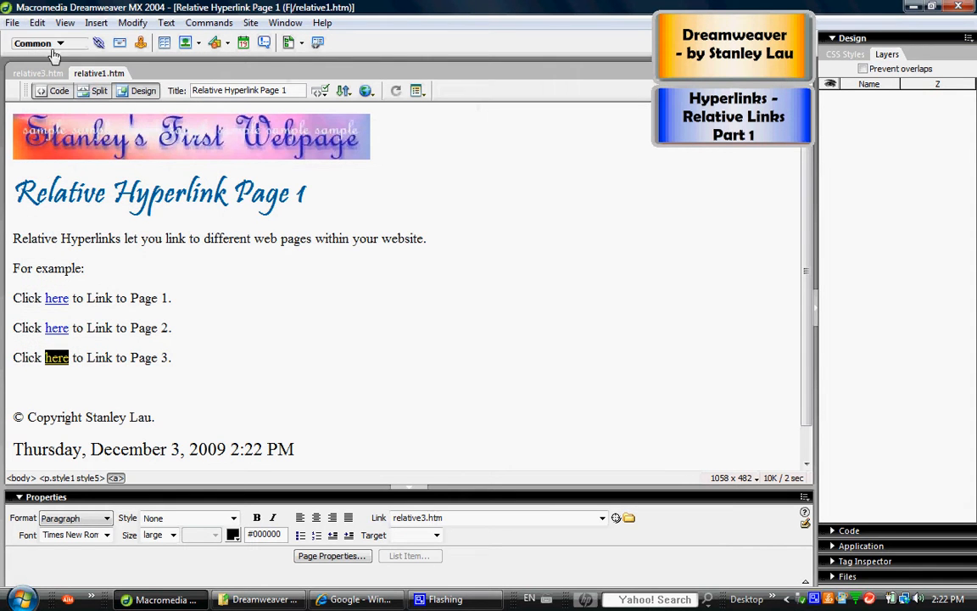
left_click(11, 23)
left_click(38, 57)
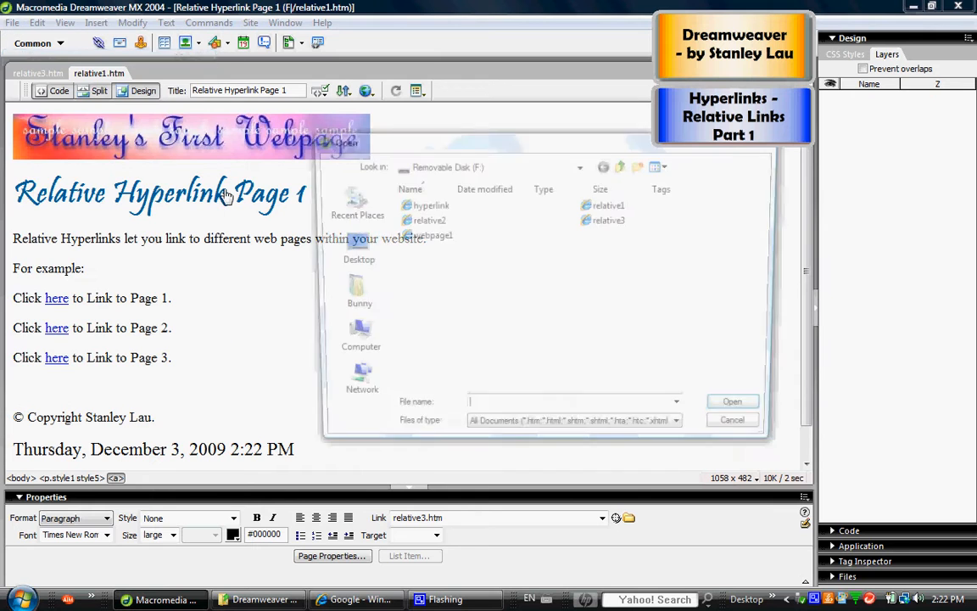
left_click(441, 224)
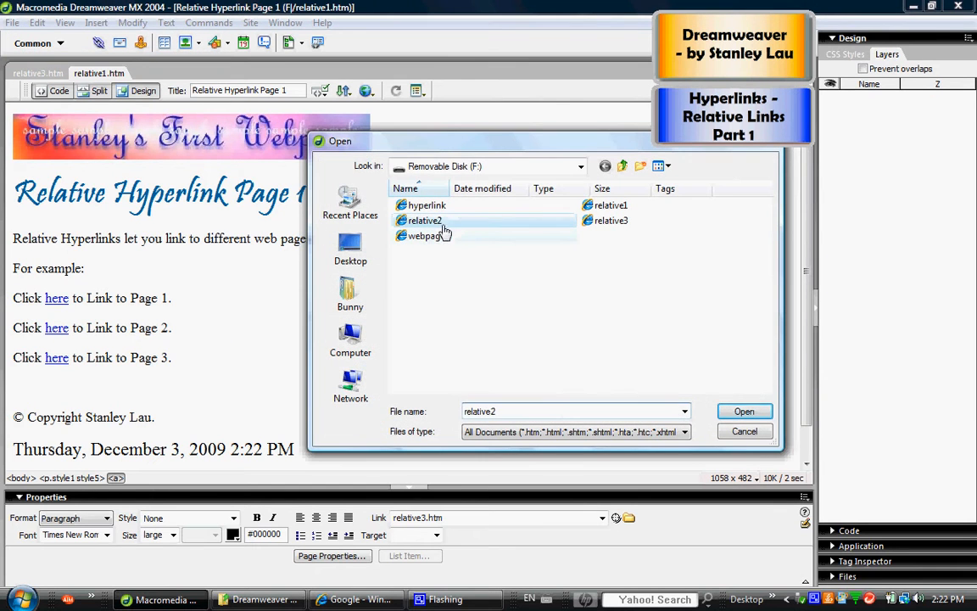
left_click(743, 411)
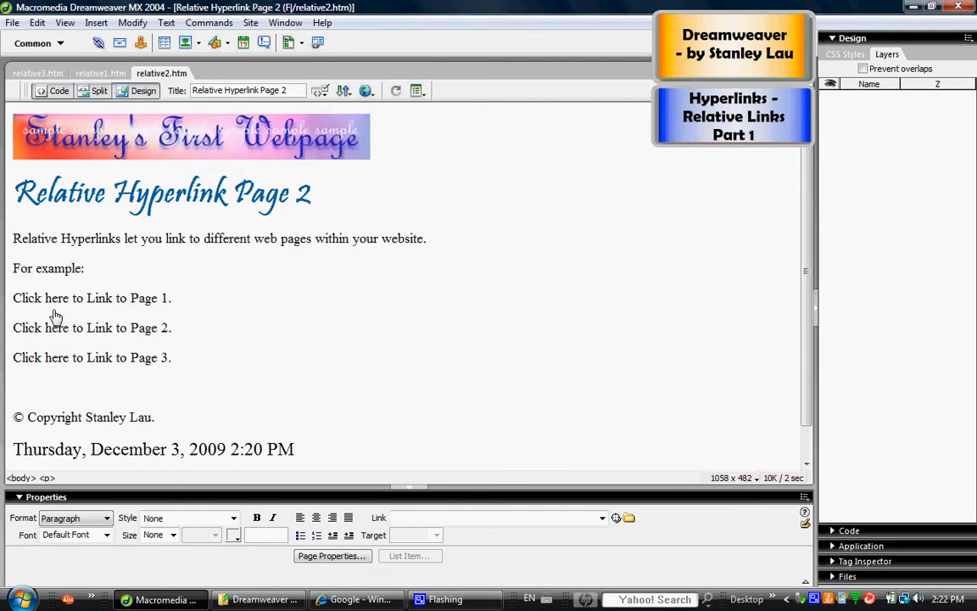
- On the relative2 page, link the word "here" in the "Link to Page 1" line to the file relative1.htm
left_click(49, 300)
double_click(48, 300)
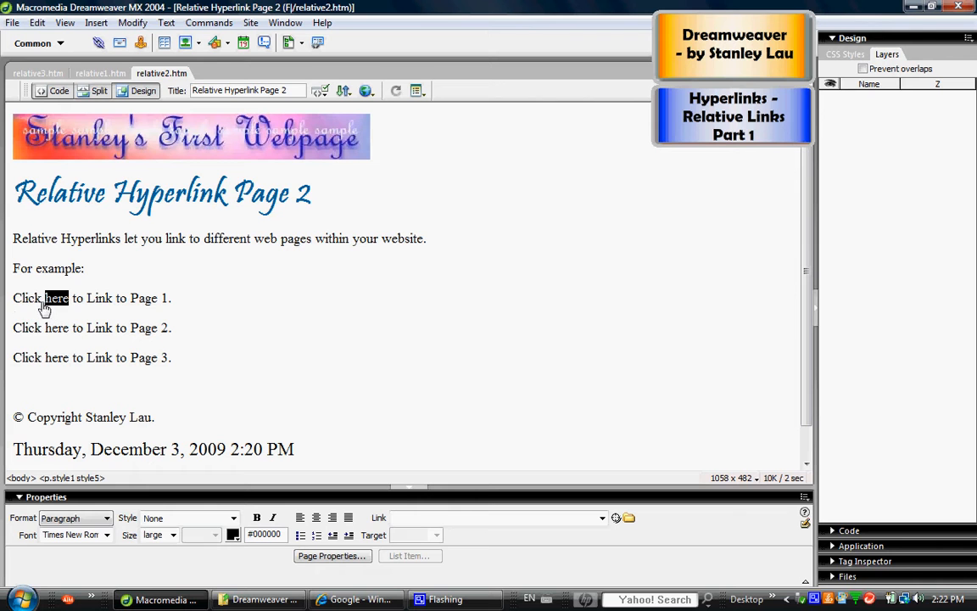
left_click(628, 518)
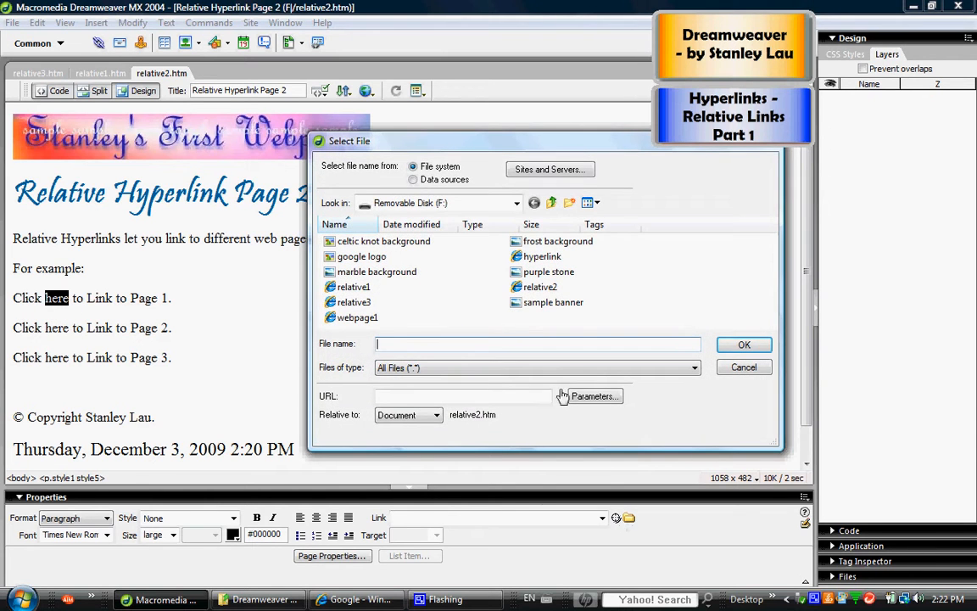
left_click(382, 284)
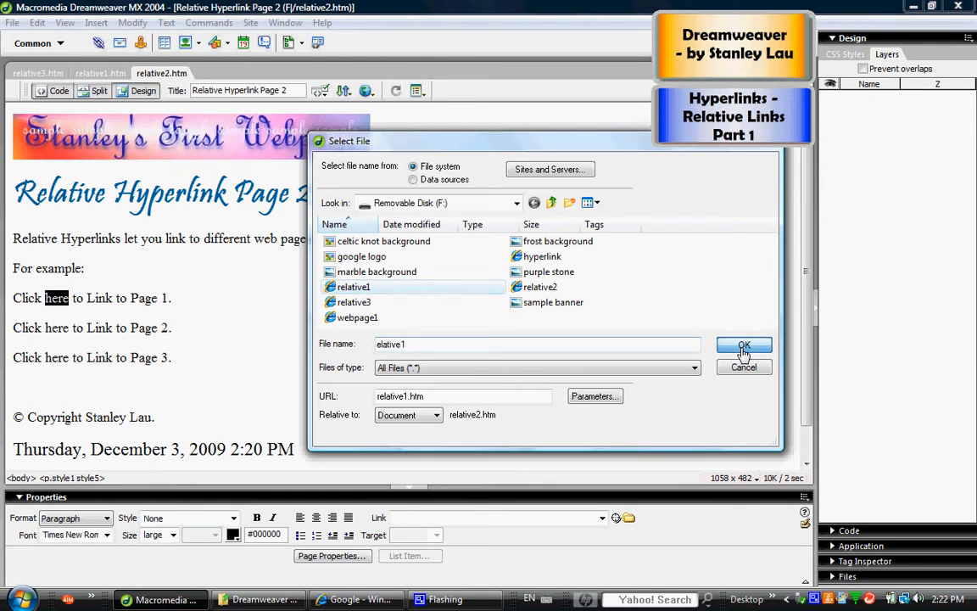
left_click(742, 346)
- On the relative2 page, link the word "here" in the "Link to Page 2" line to the file relative2.htm
double_click(57, 330)
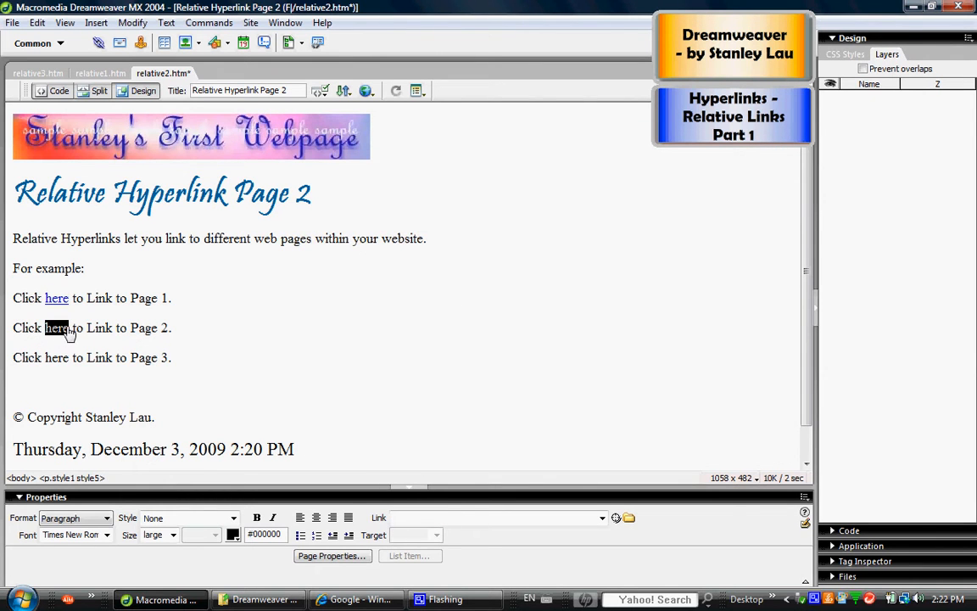
left_click(628, 518)
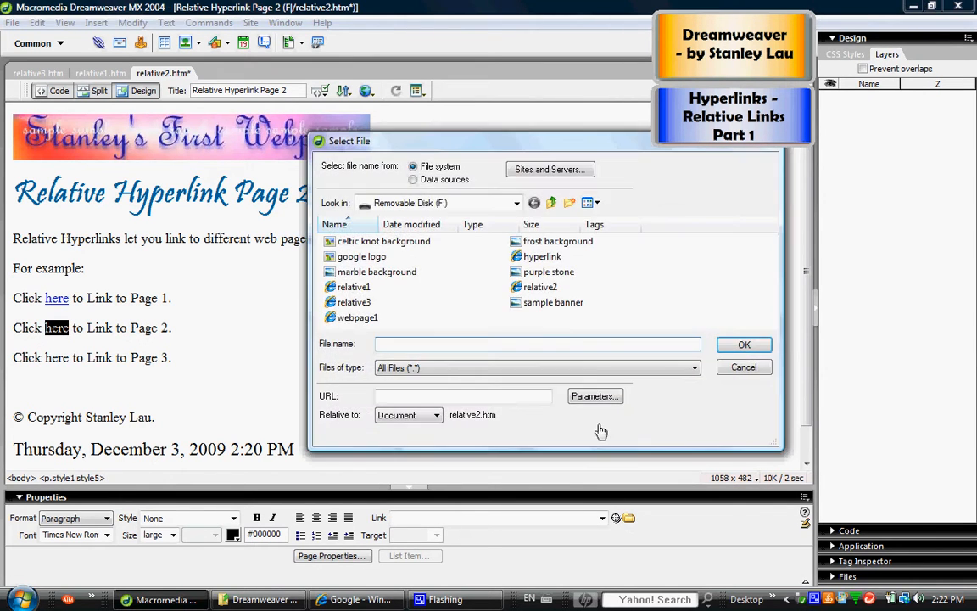
left_click(536, 289)
left_click(743, 346)
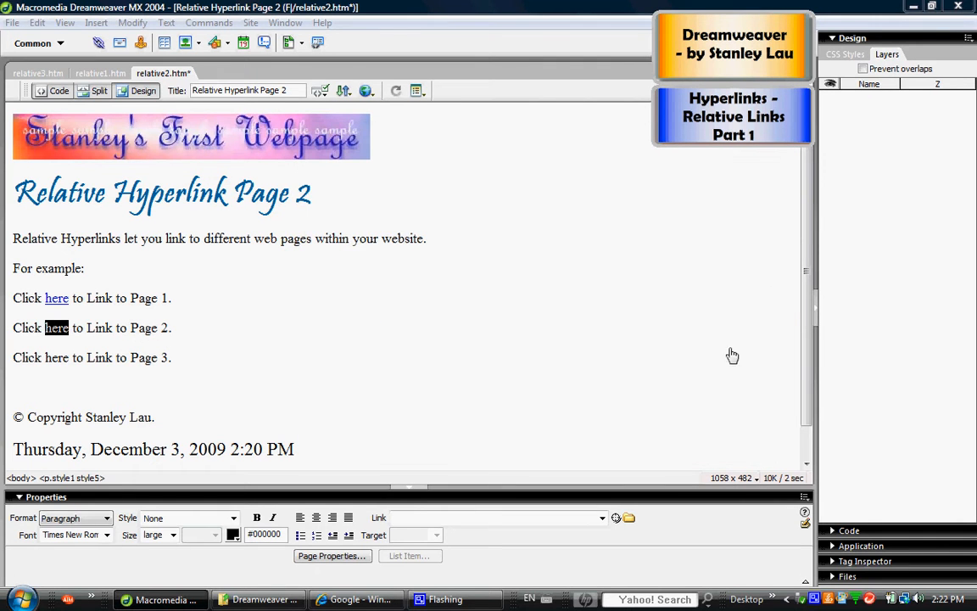
- On the relative2 page, link the word "here" in the "Link to Page 3" line to the file relative3.htm
left_click_drag(46, 358, 67, 360)
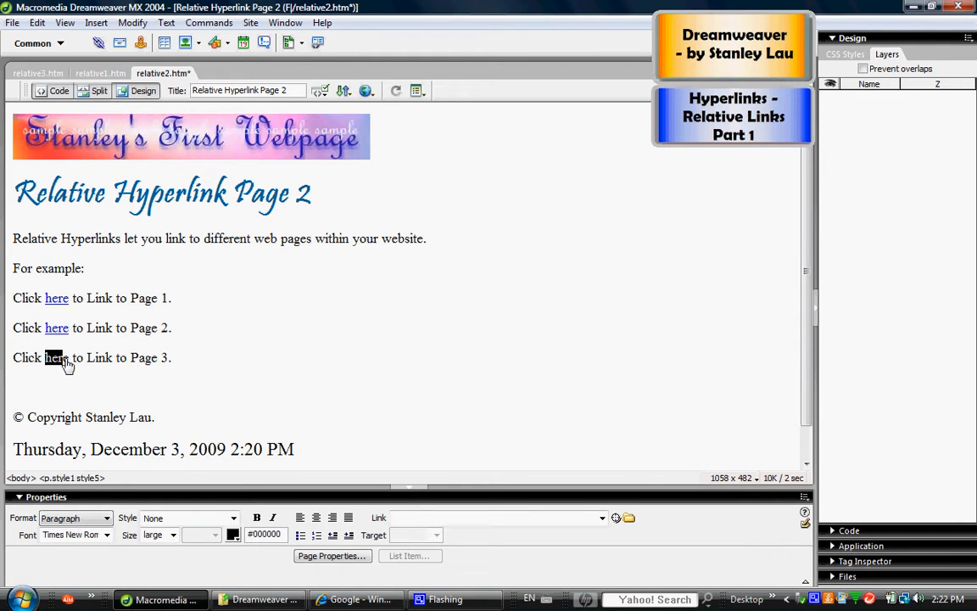
left_click(629, 518)
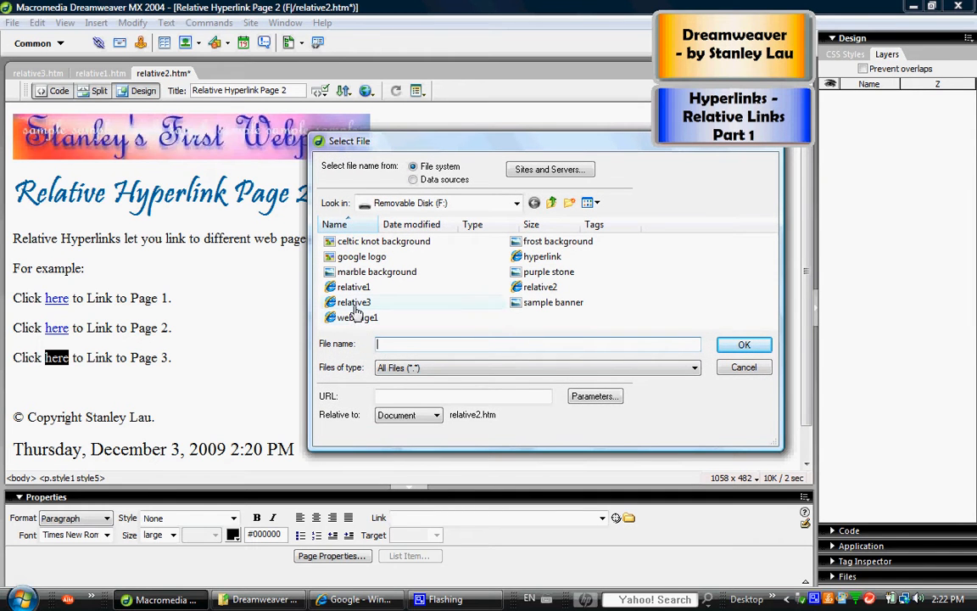
left_click(352, 302)
left_click(743, 345)
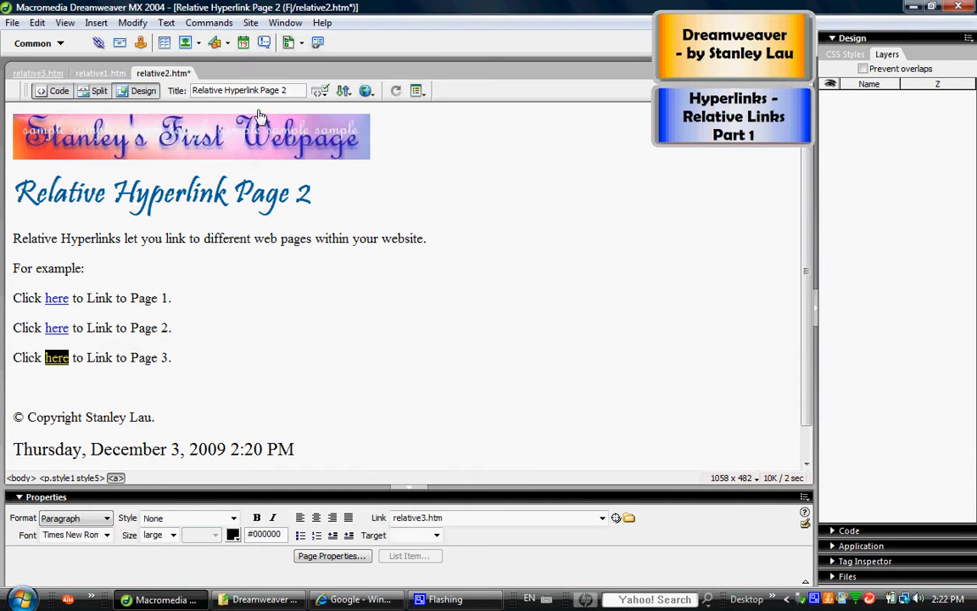
- Save the relative2 page and bring up relative3.htm from the recently opened files
left_click(12, 23)
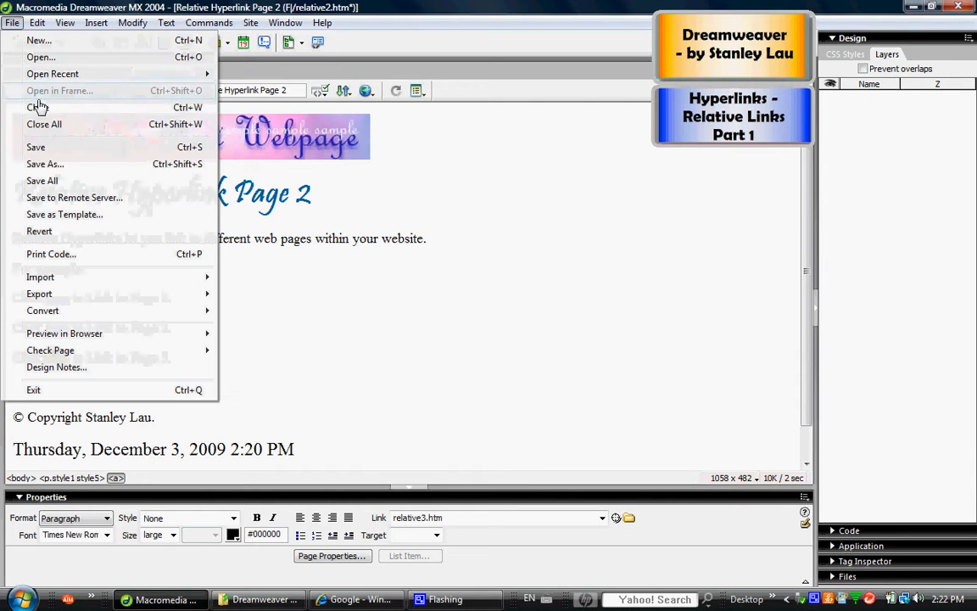
left_click(42, 145)
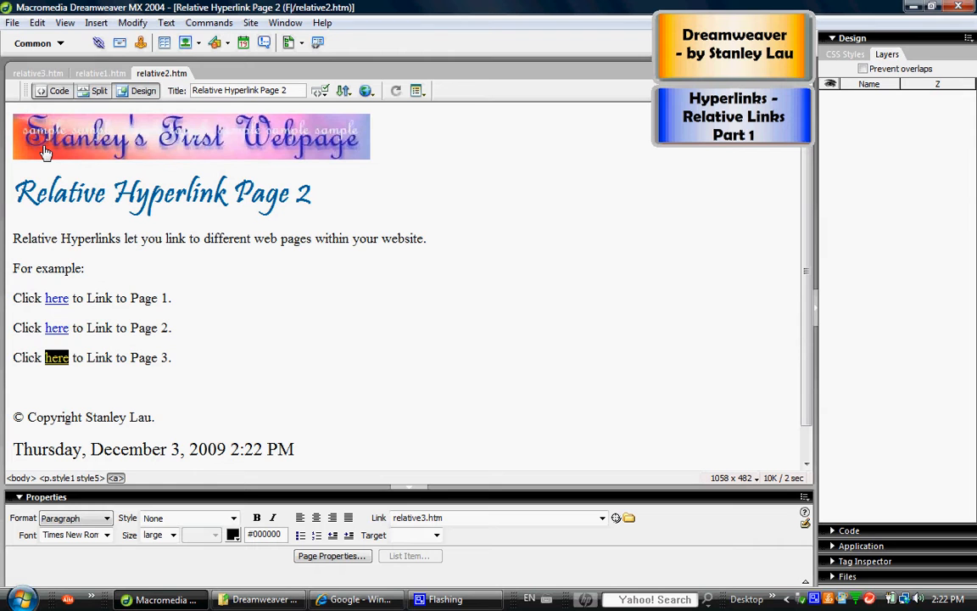
left_click(12, 23)
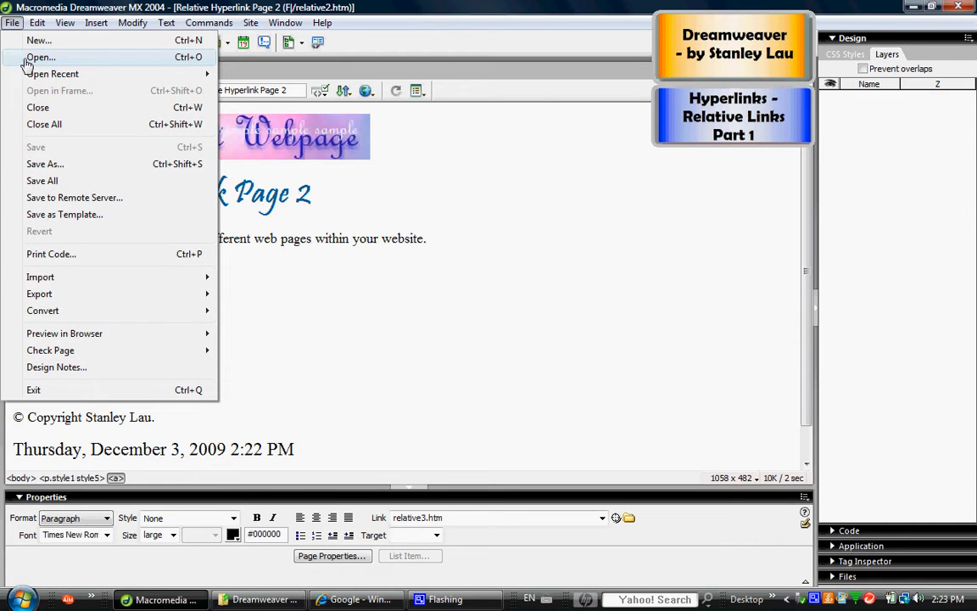
mouse_move(53, 74)
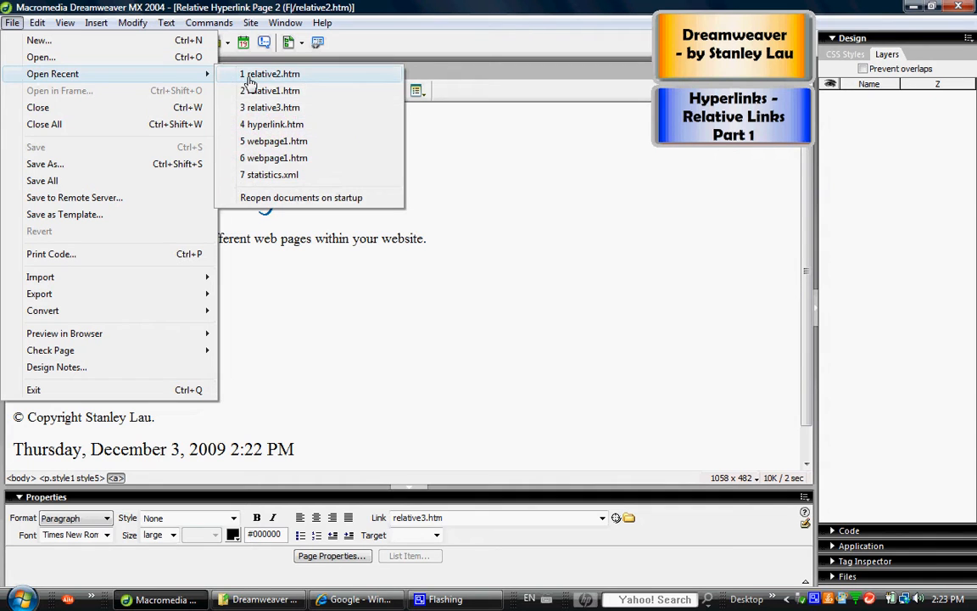
left_click(260, 108)
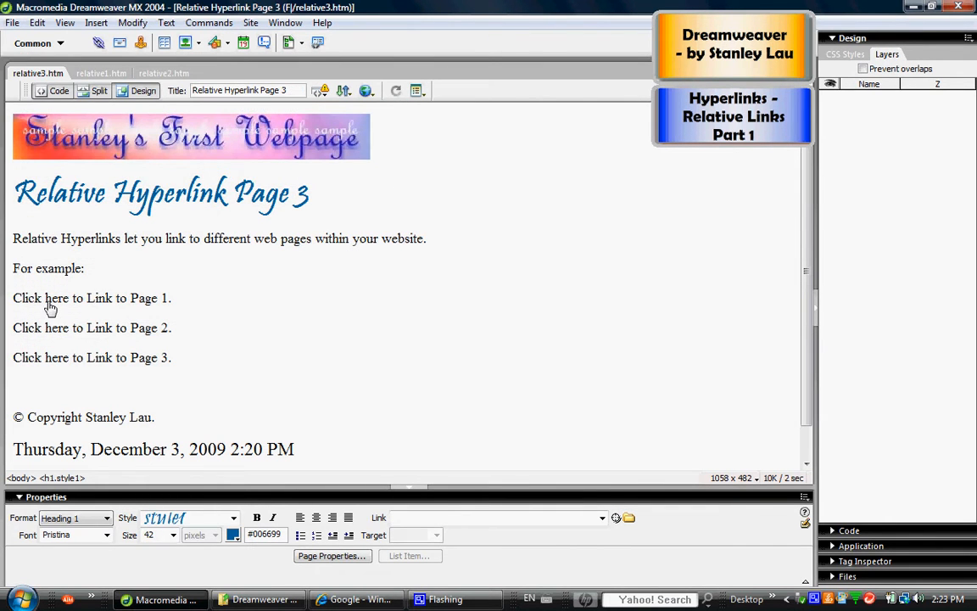
- On the relative3 page, link the word "here" in the "Link to Page 1" line to the file relative1.htm
left_click_drag(45, 299, 71, 299)
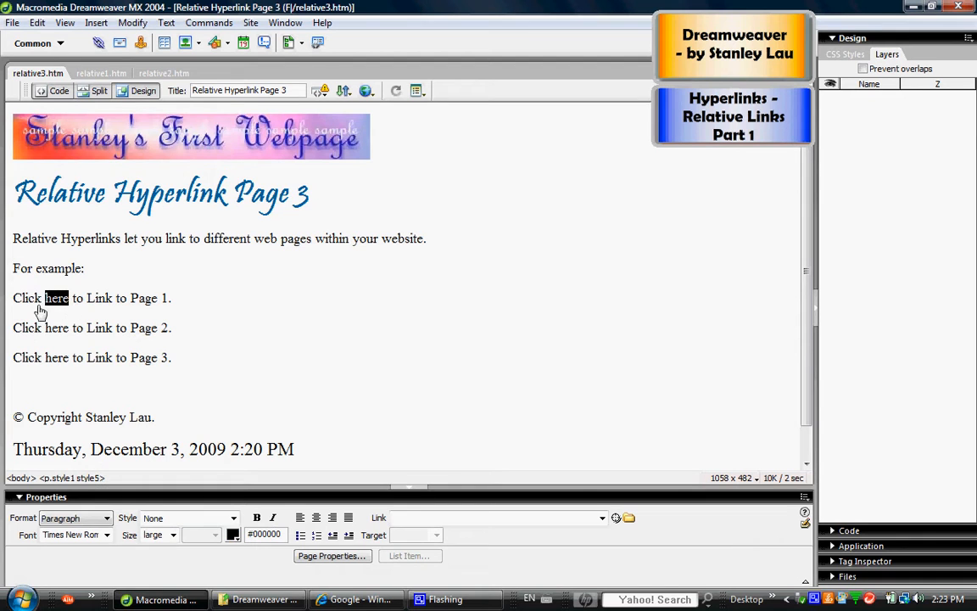
left_click(625, 520)
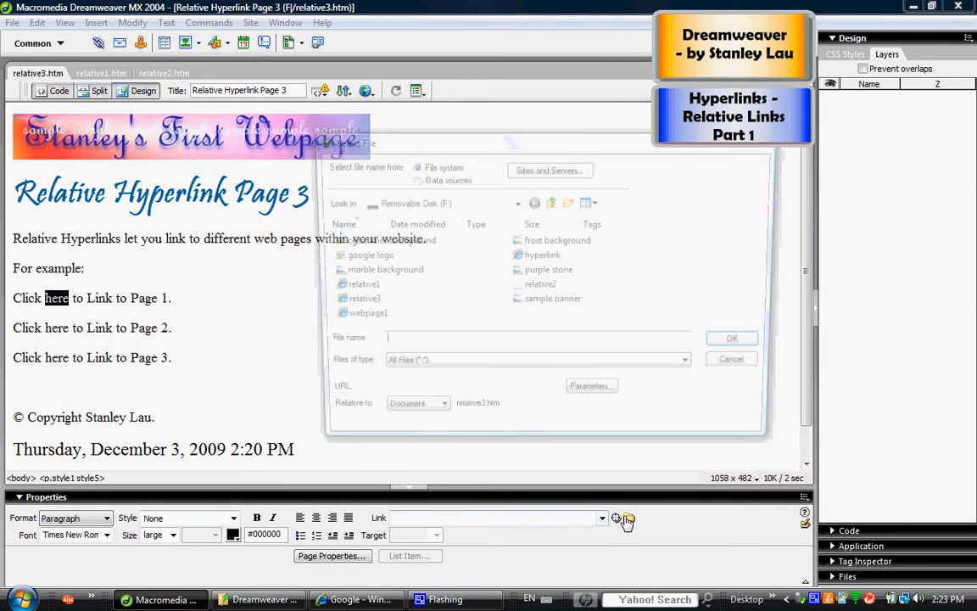
left_click(354, 287)
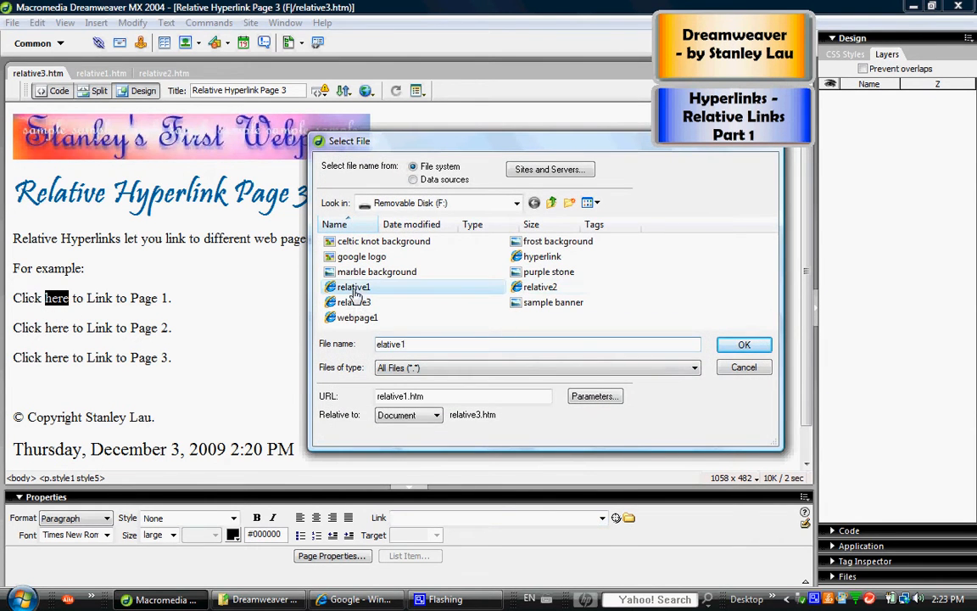
left_click(744, 345)
- On the relative3 page, link the word "here" in the "Link to Page 2" line to the file relative2.htm
left_click_drag(46, 331, 68, 331)
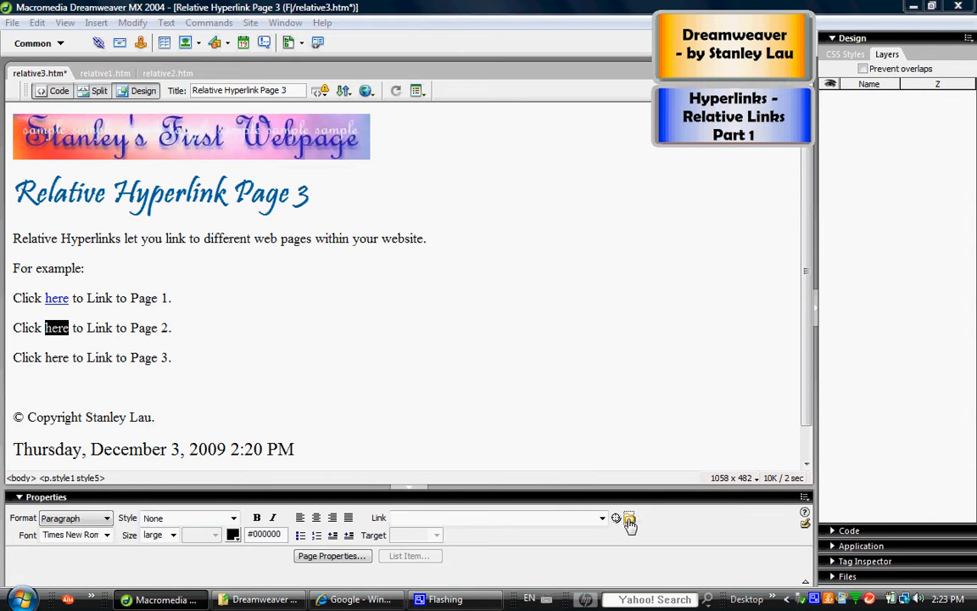
left_click(627, 518)
left_click(535, 287)
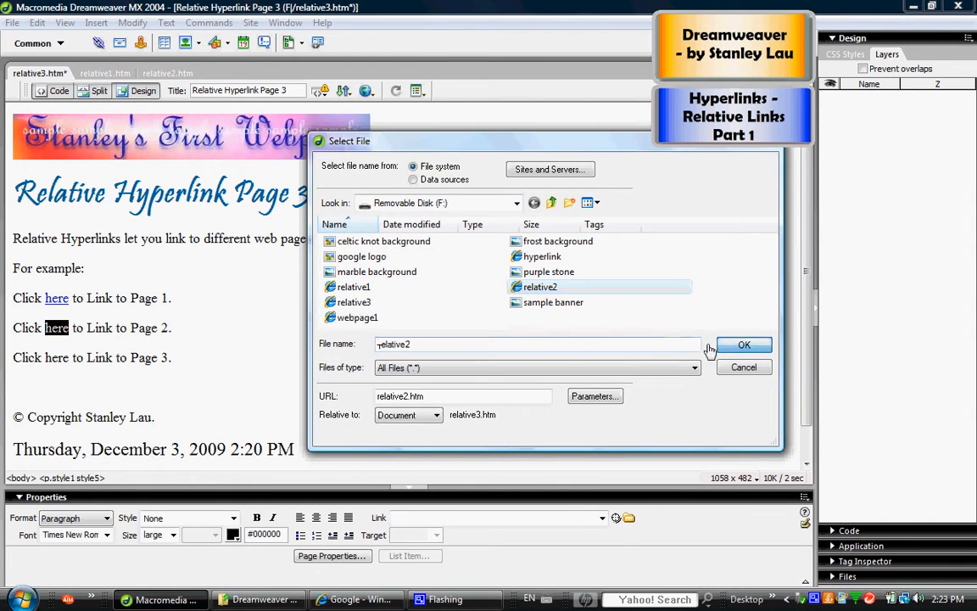
left_click(721, 344)
- On the relative3 page, link the word "here" in the "Link to Page 3" line to the file relative3.htm
left_click_drag(46, 359, 69, 360)
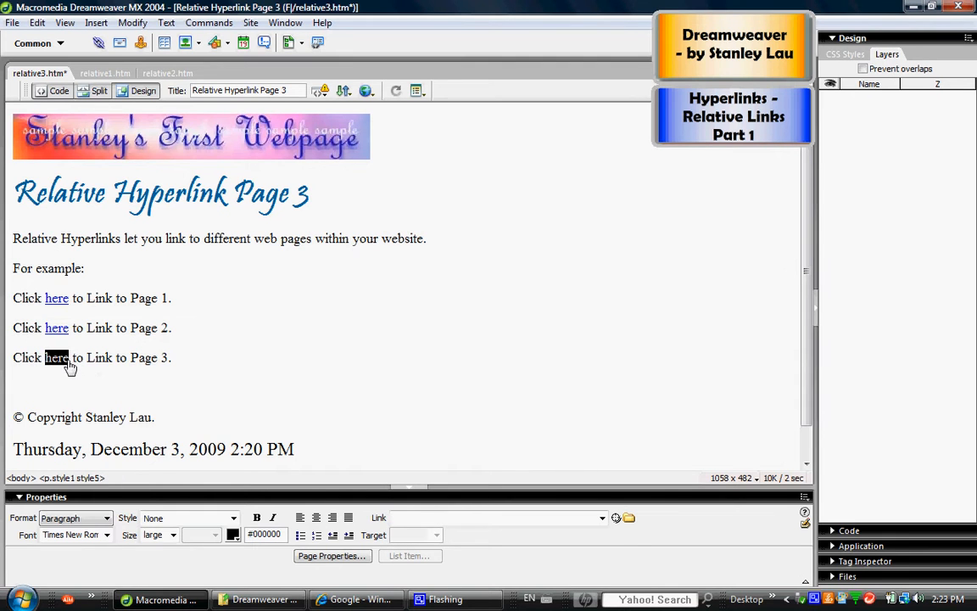
left_click(625, 518)
left_click(355, 302)
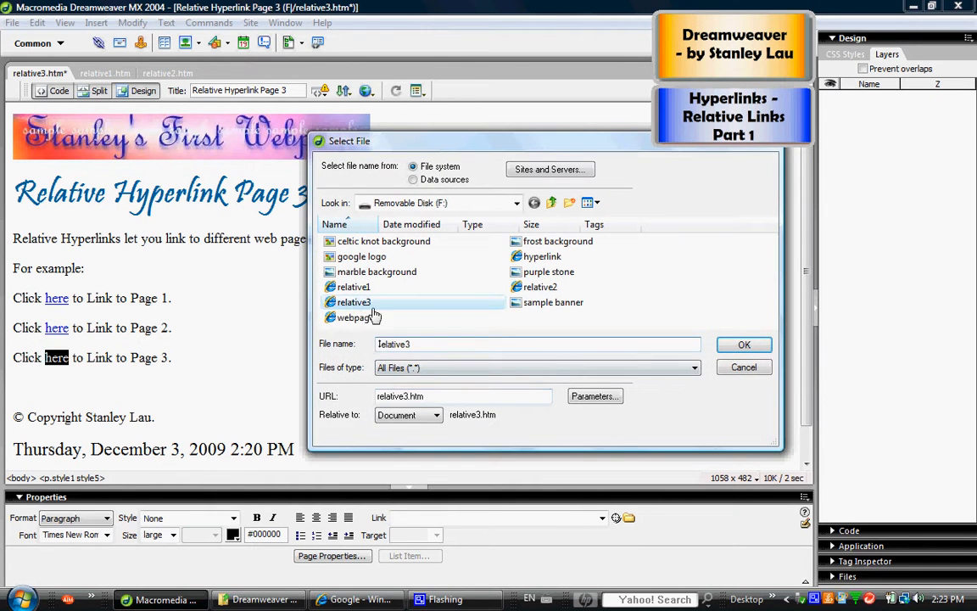
left_click(740, 347)
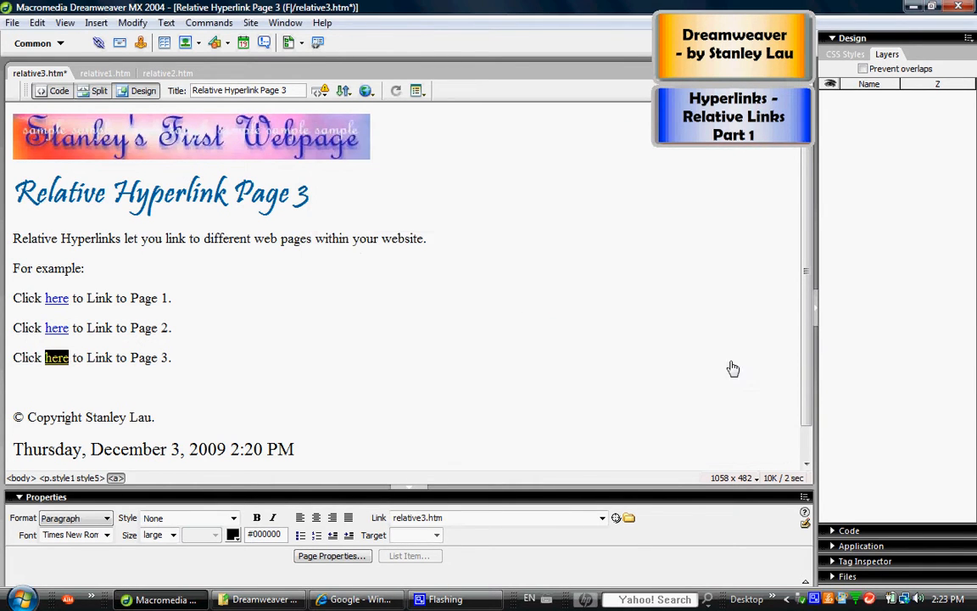
- Save the relative3 page and preview it in Internet Explorer
left_click(282, 315)
left_click(12, 23)
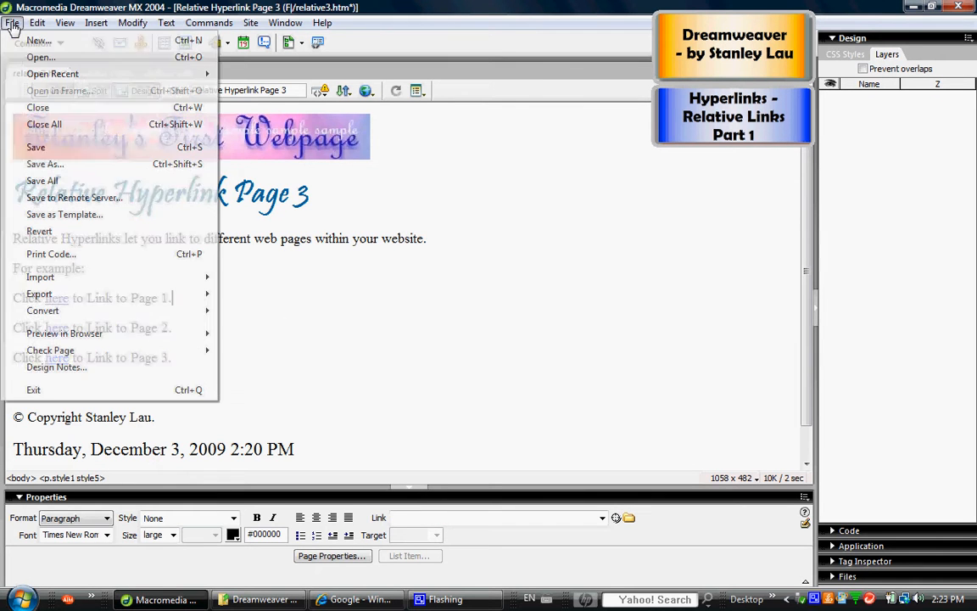
left_click(34, 146)
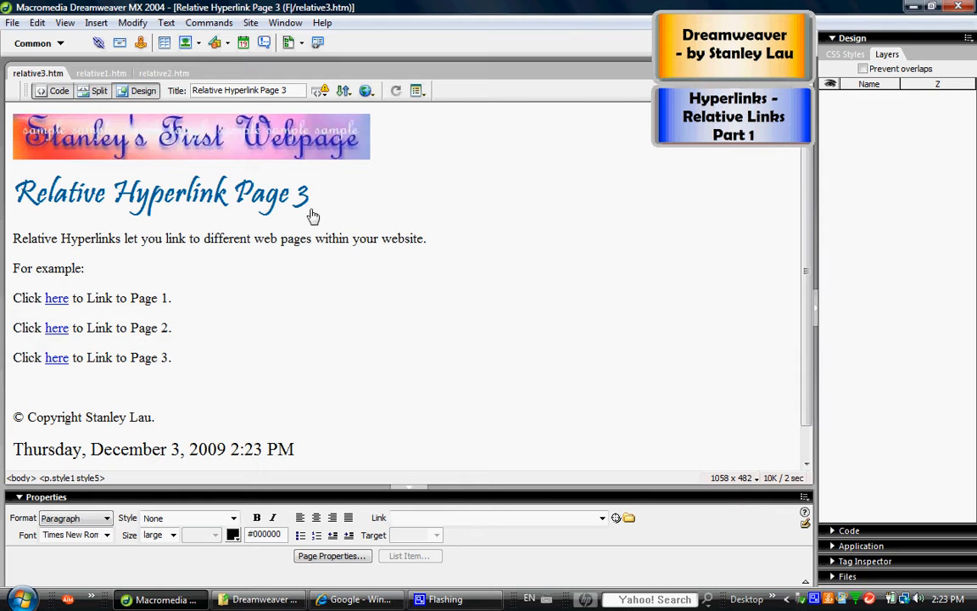
left_click(366, 91)
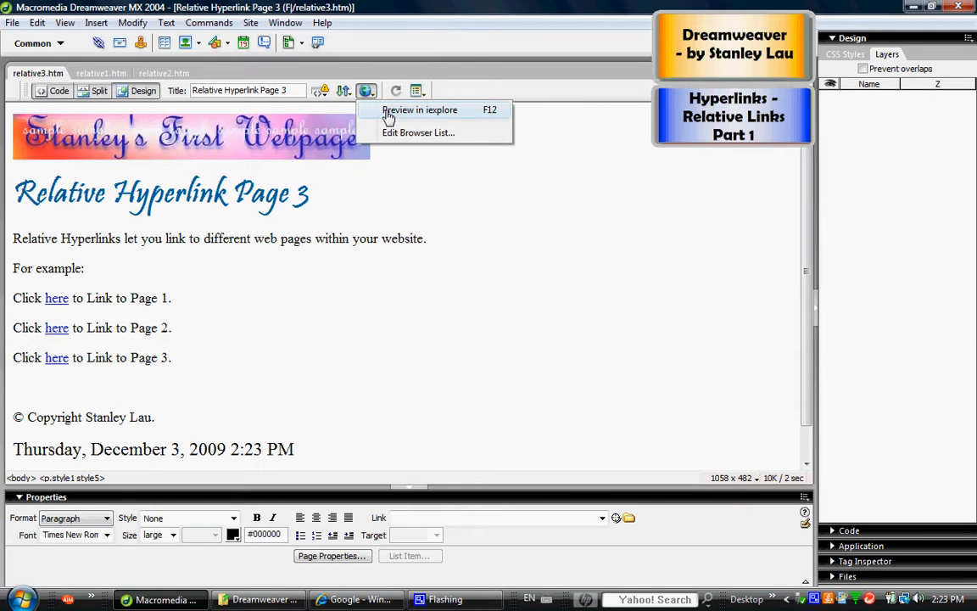
left_click(389, 113)
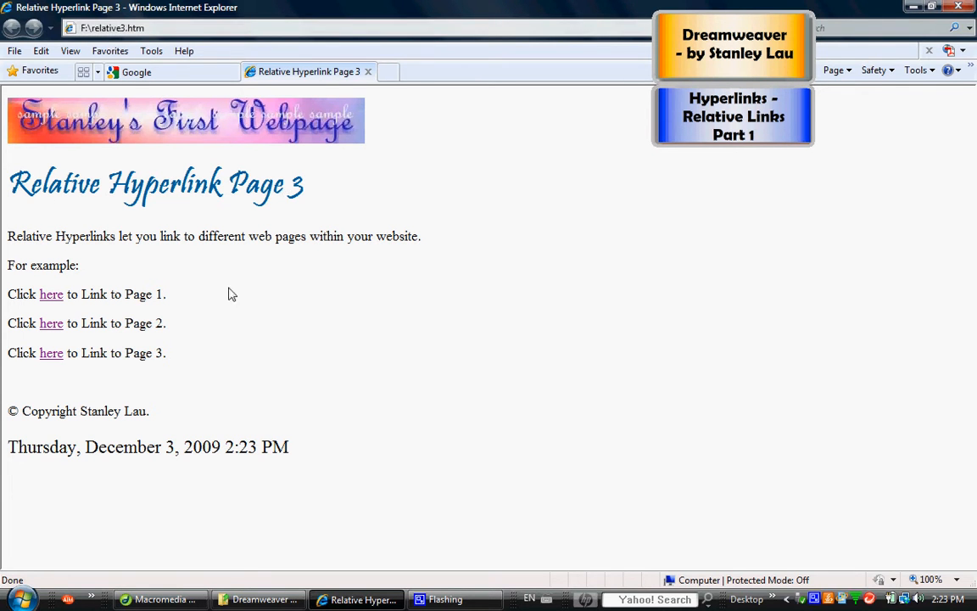
- Test the "here" links to Page 1, Page 2 and Page 3 by following them between the previewed pages
left_click(52, 296)
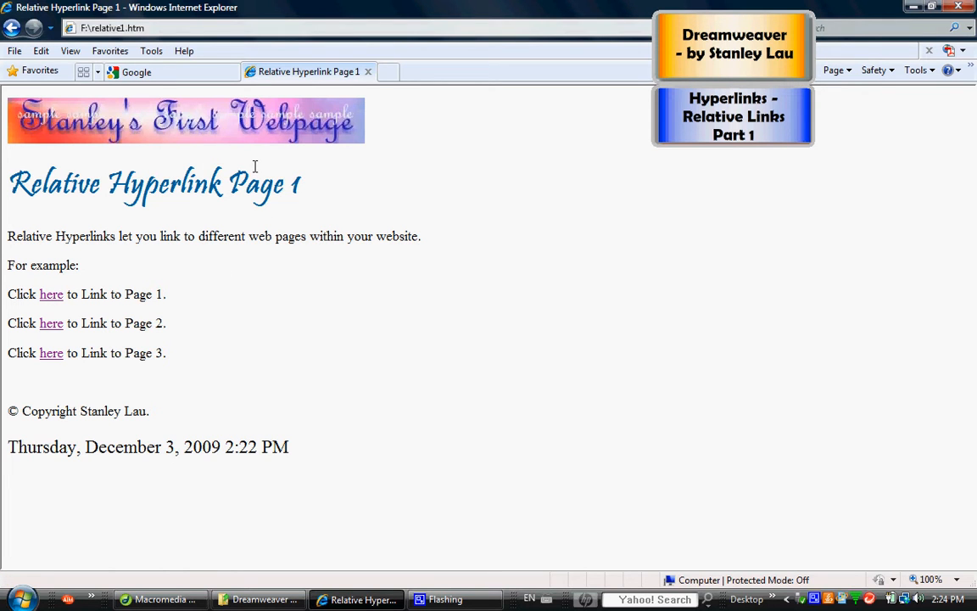
left_click(50, 328)
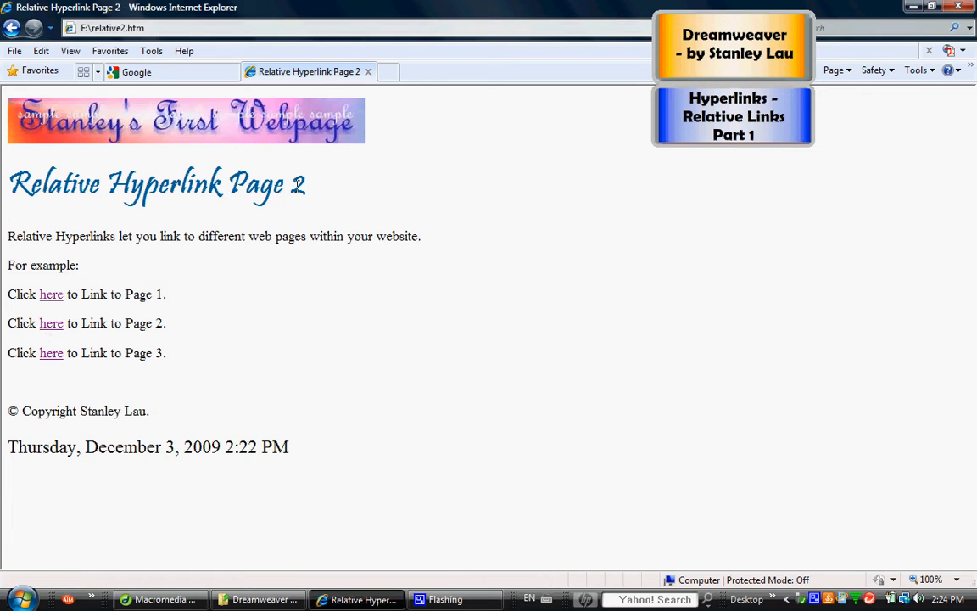
left_click(50, 352)
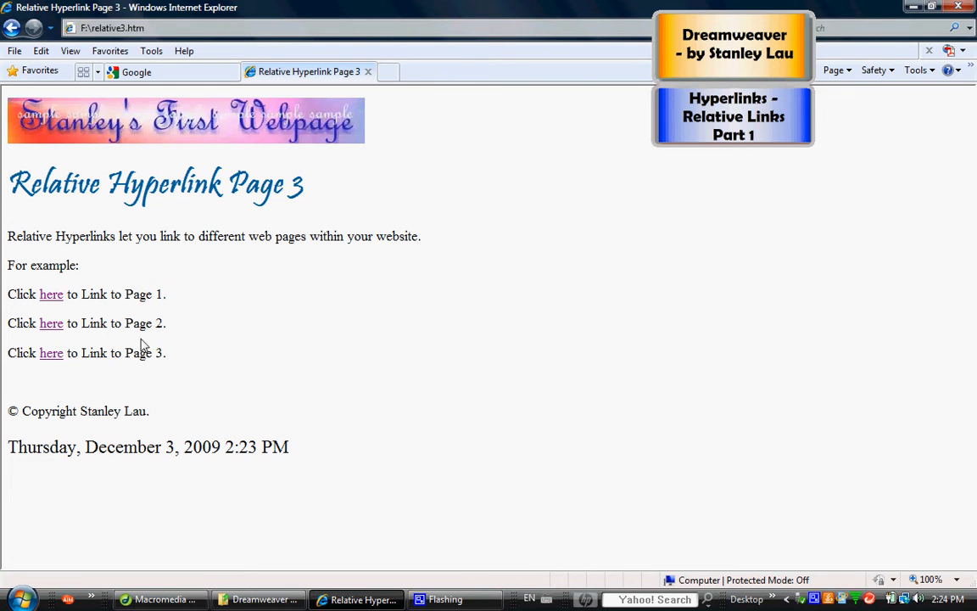
left_click(53, 328)
left_click(52, 299)
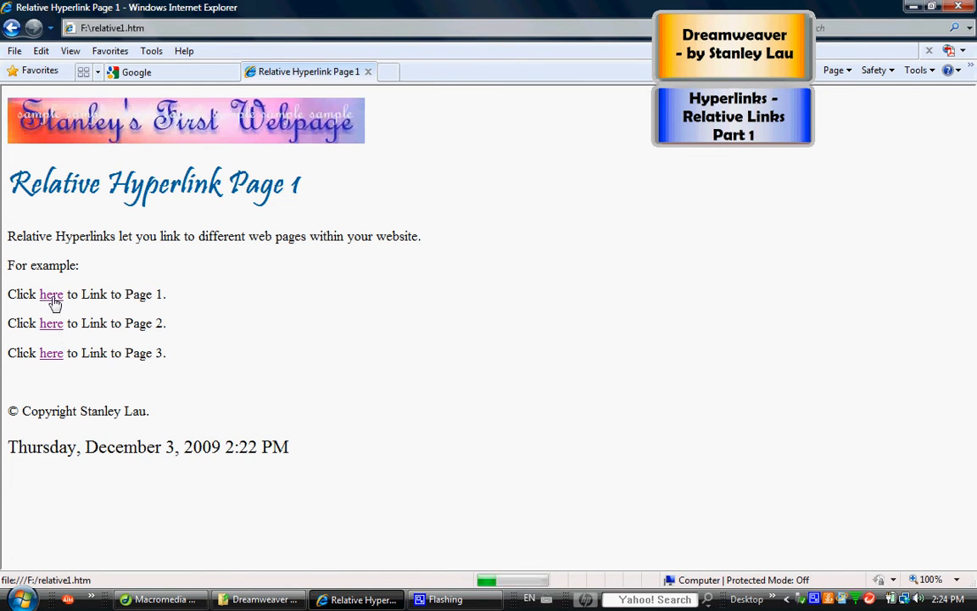
left_click(51, 326)
left_click(53, 356)
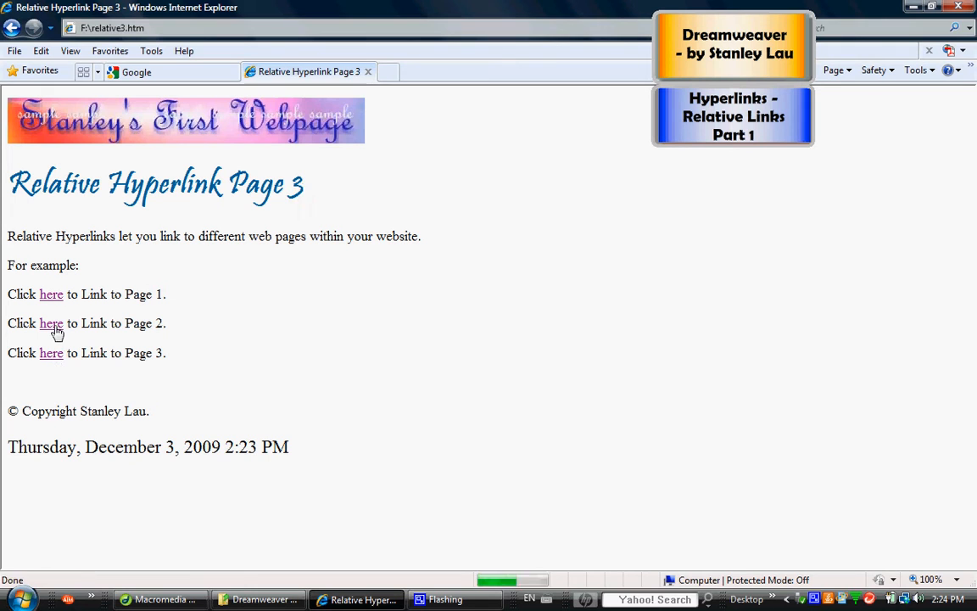
- Cycle repeatedly through the three relative hyperlink pages using their "here" links, finishing on Page 3
left_click(55, 330)
left_click(57, 297)
left_click(52, 325)
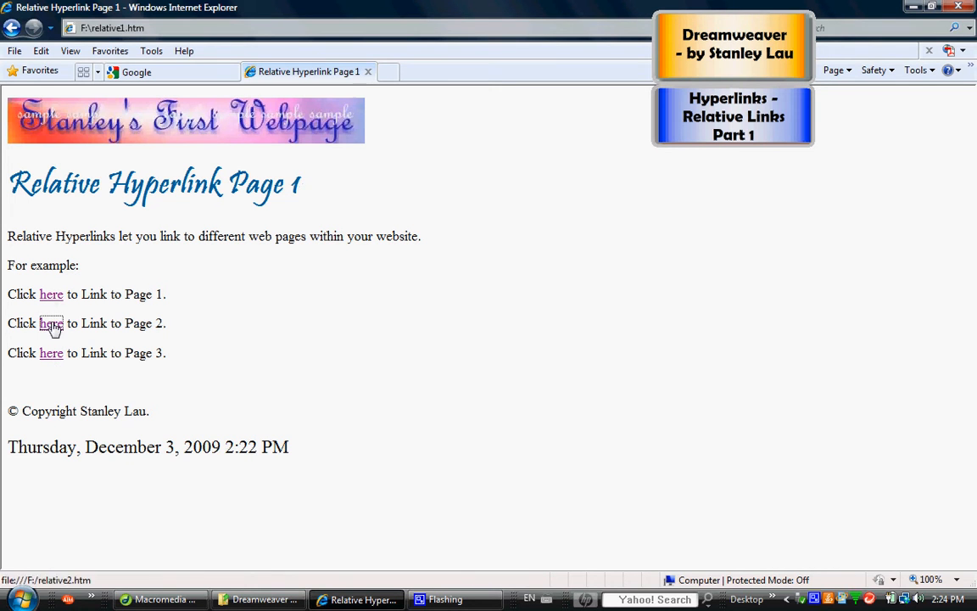
left_click(48, 350)
left_click(51, 329)
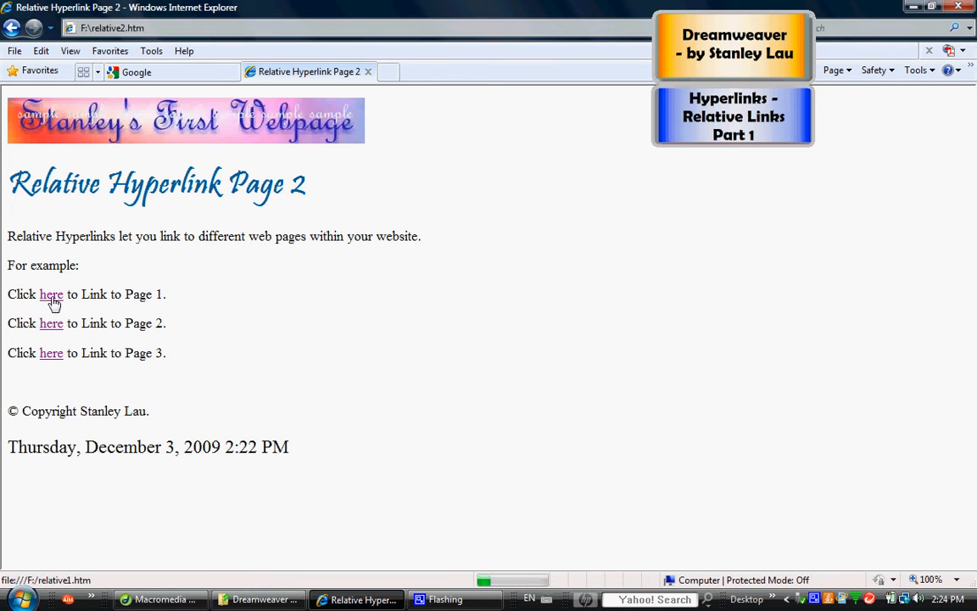
left_click(51, 298)
left_click(53, 328)
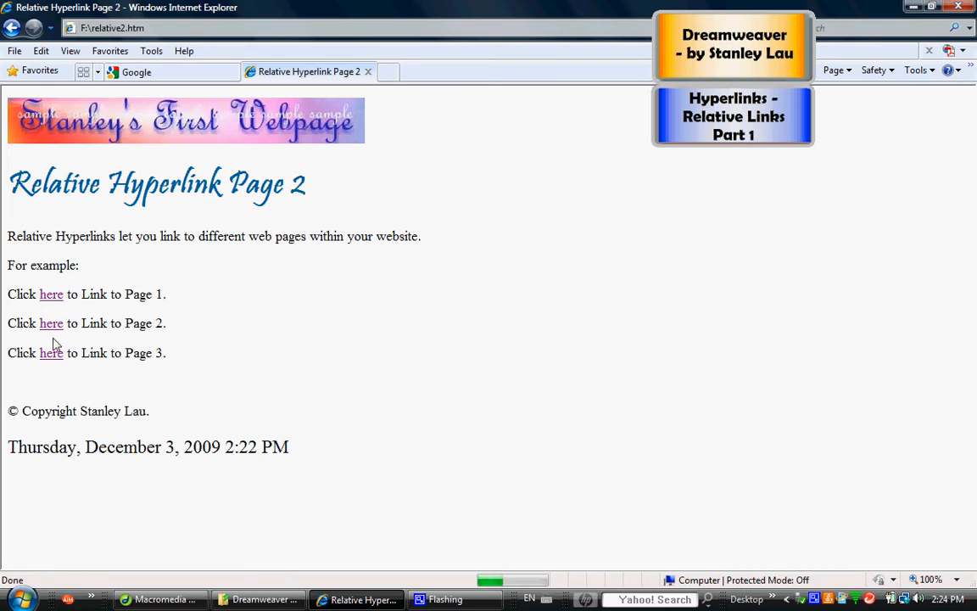
left_click(50, 351)
left_click(54, 329)
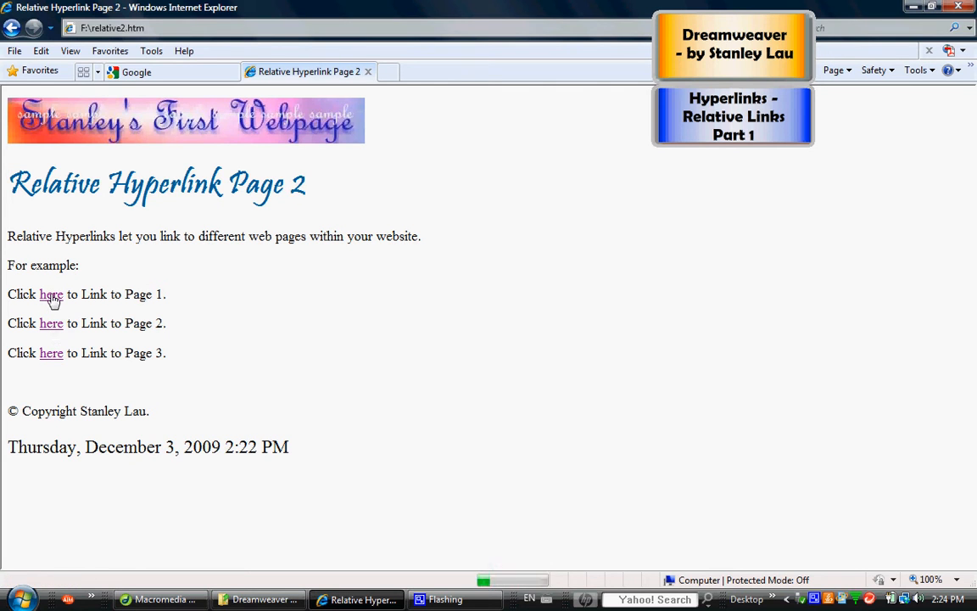
left_click(52, 297)
left_click(51, 325)
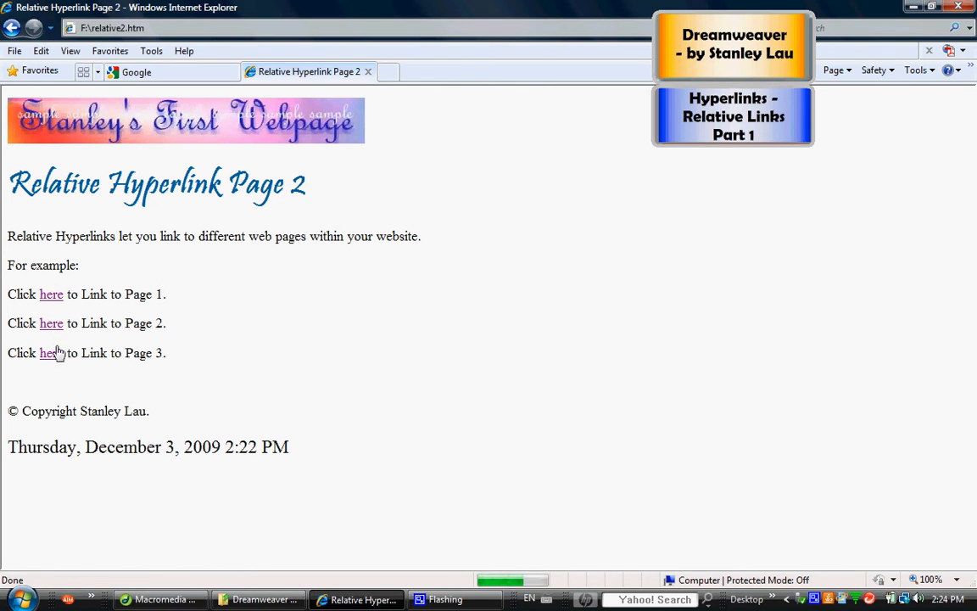
left_click(57, 353)
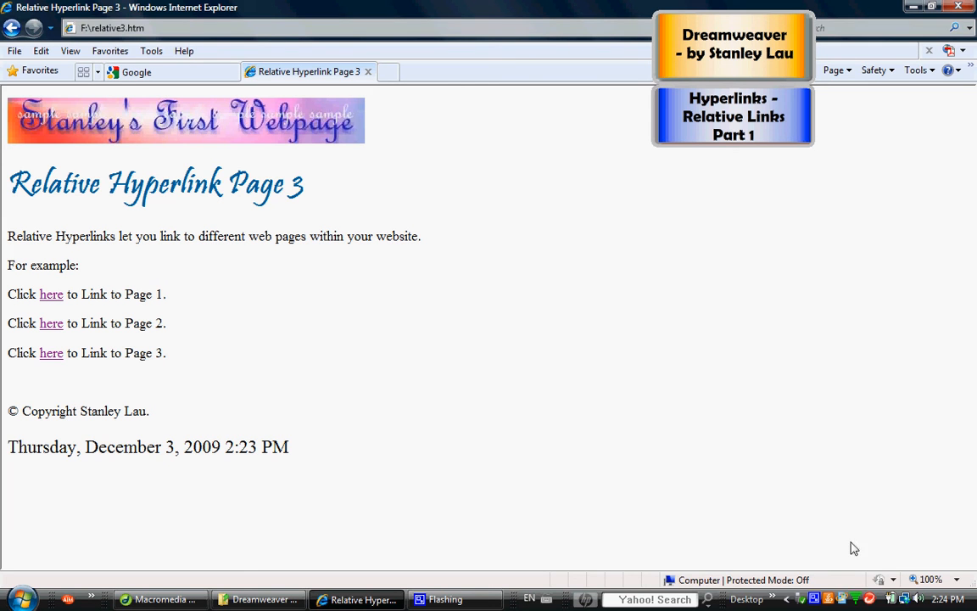
right_click(814, 601)
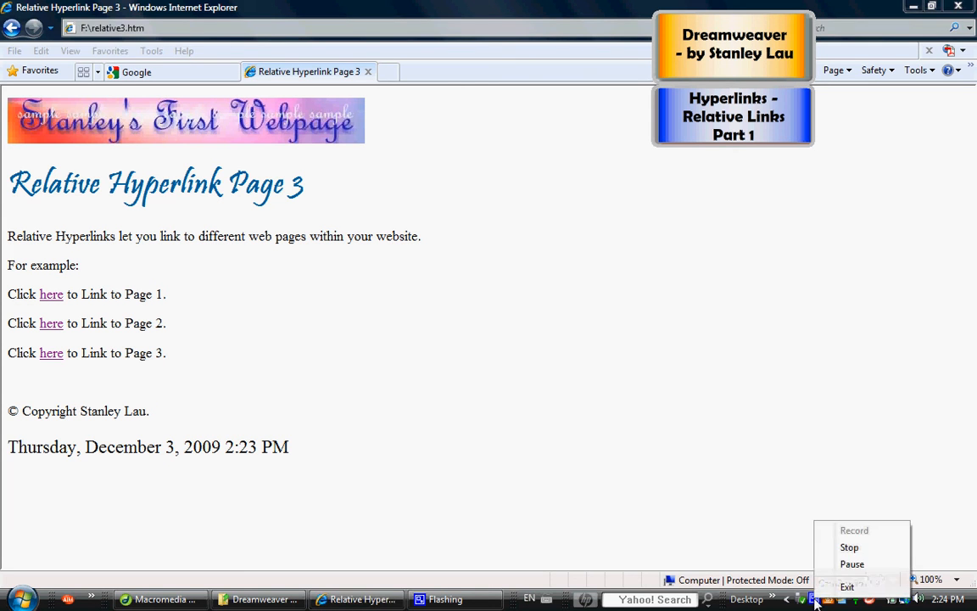